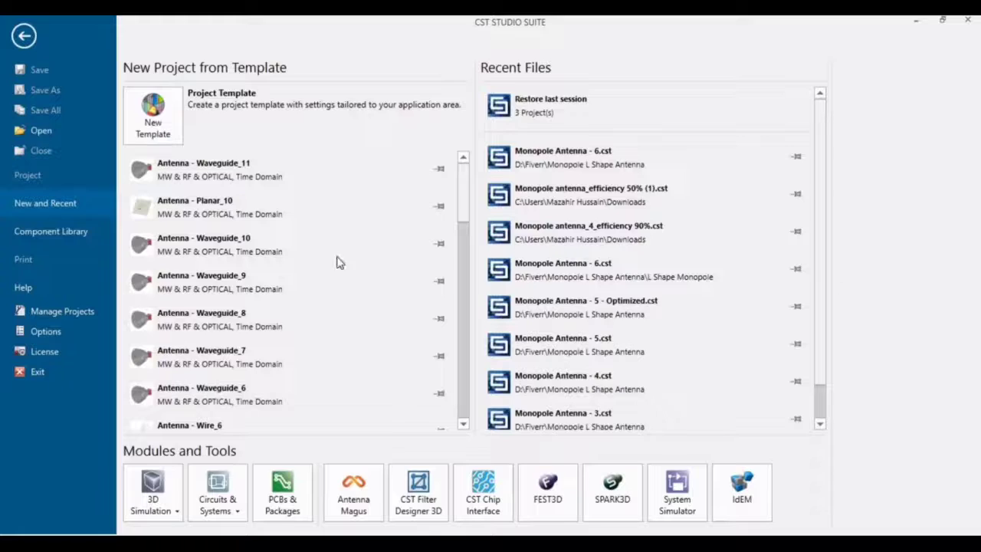
Start a new project template for Microwaves & RF/Optical antennas using the Wire workflow.
left_click(164, 135)
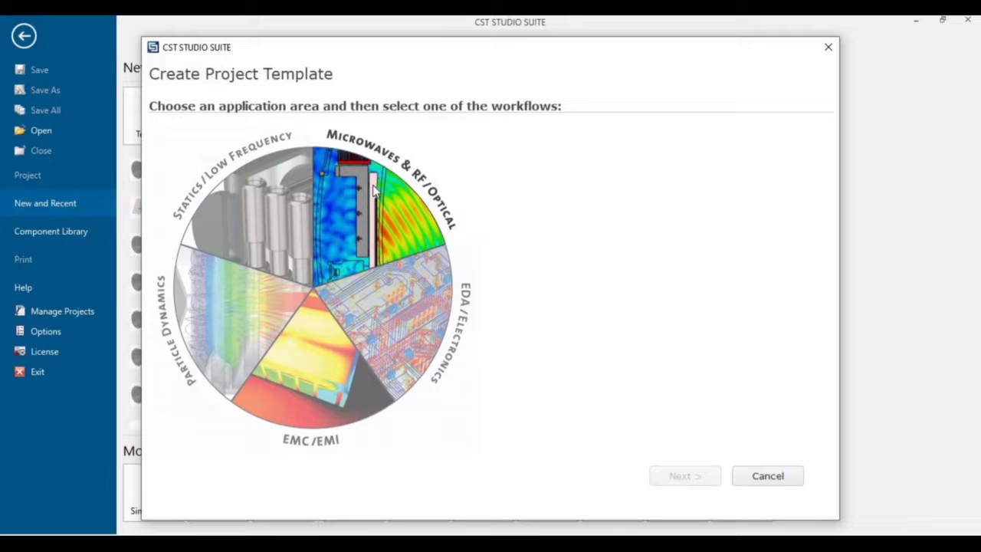
left_click(372, 185)
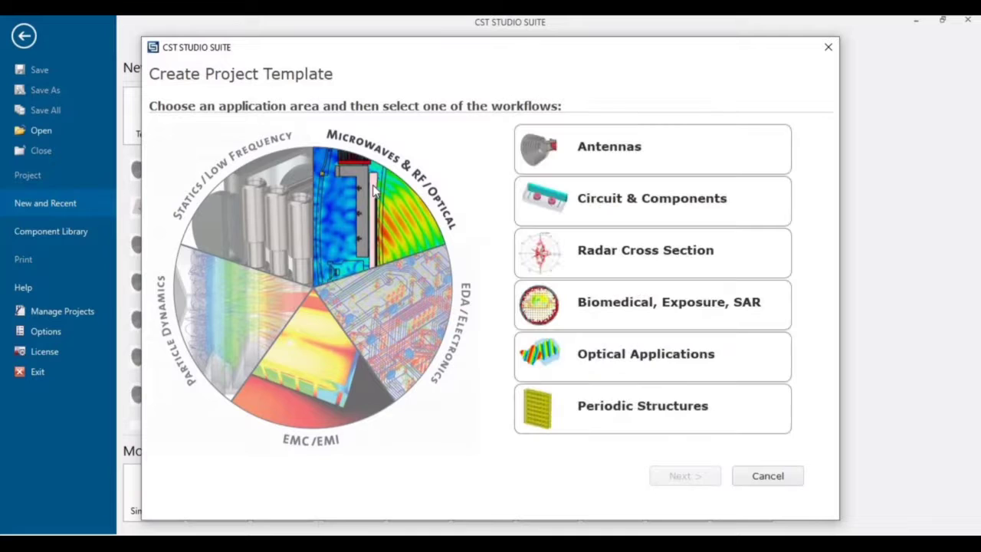
left_click(633, 151)
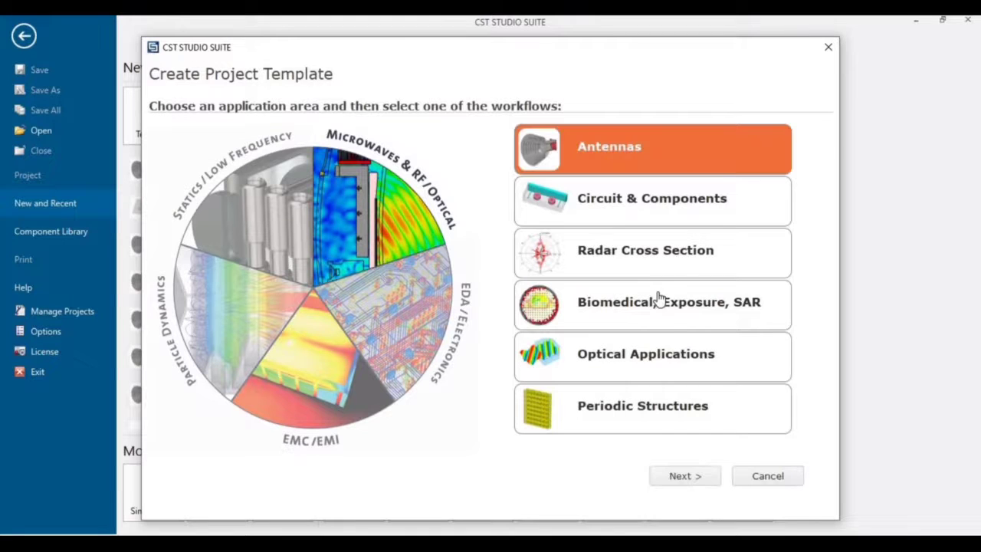
left_click(680, 477)
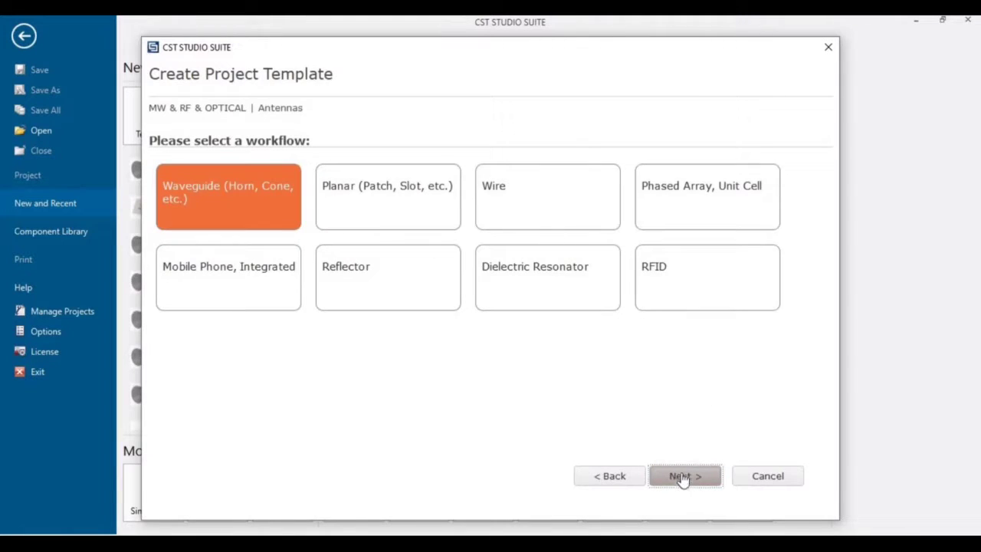
left_click(562, 199)
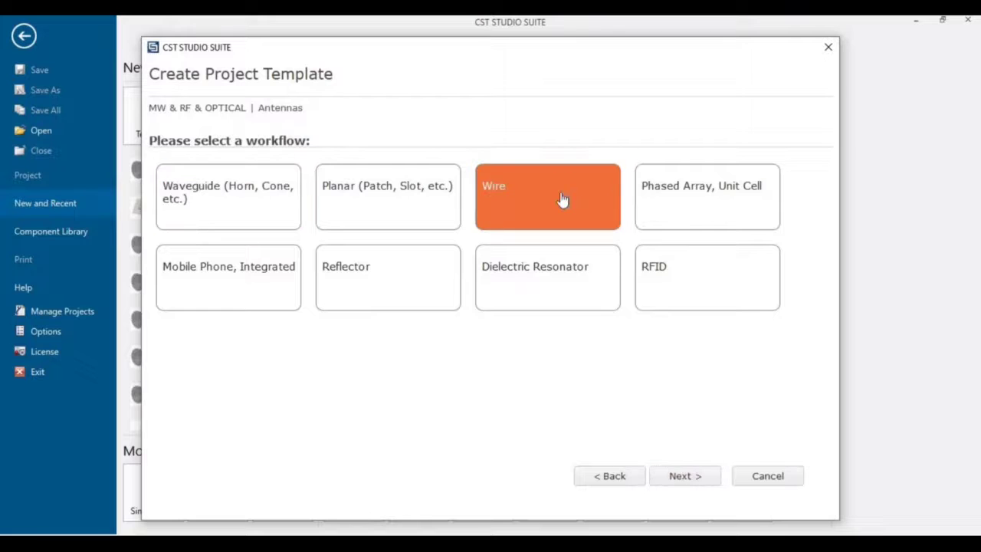
left_click(698, 476)
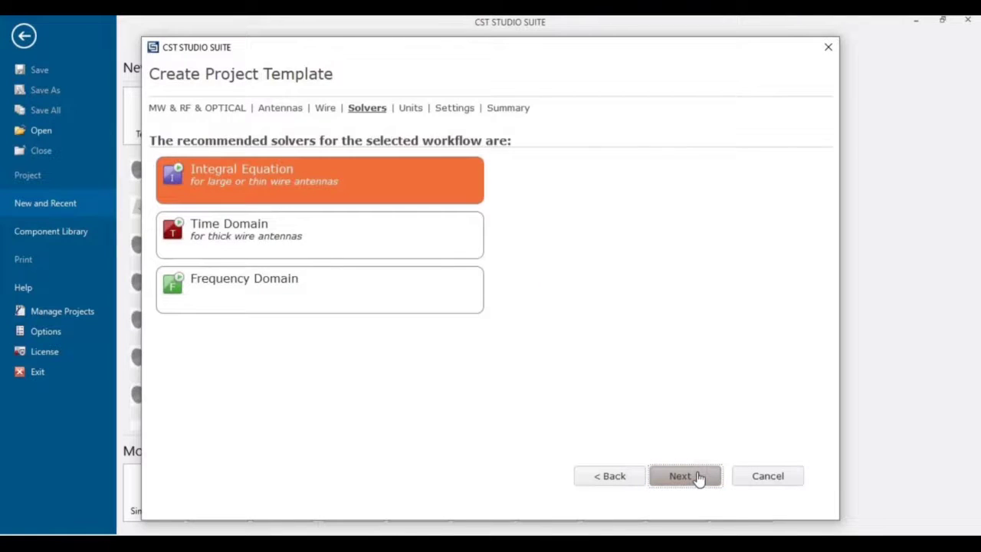
Choose the Time Domain solver for the template and accept the default units.
left_click(241, 242)
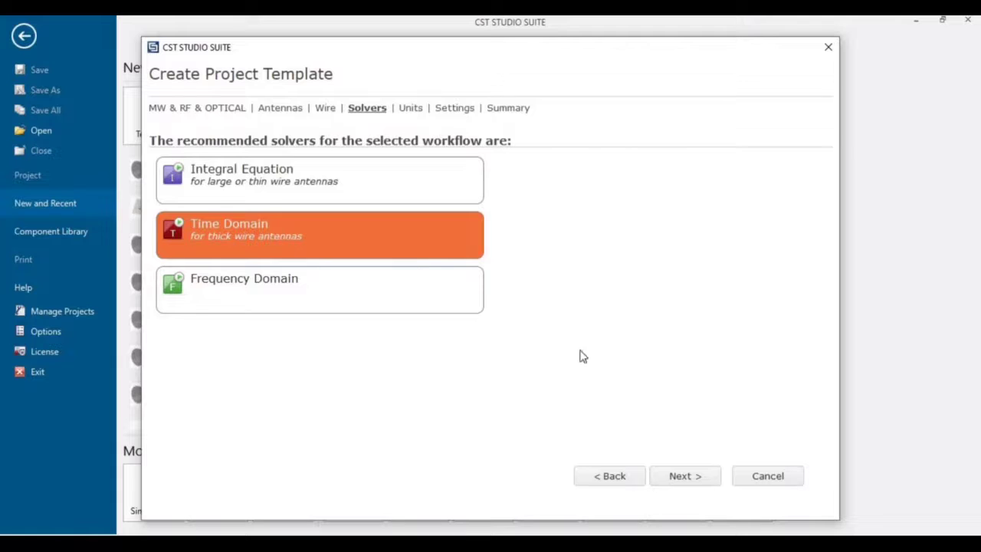
left_click(697, 478)
left_click(697, 477)
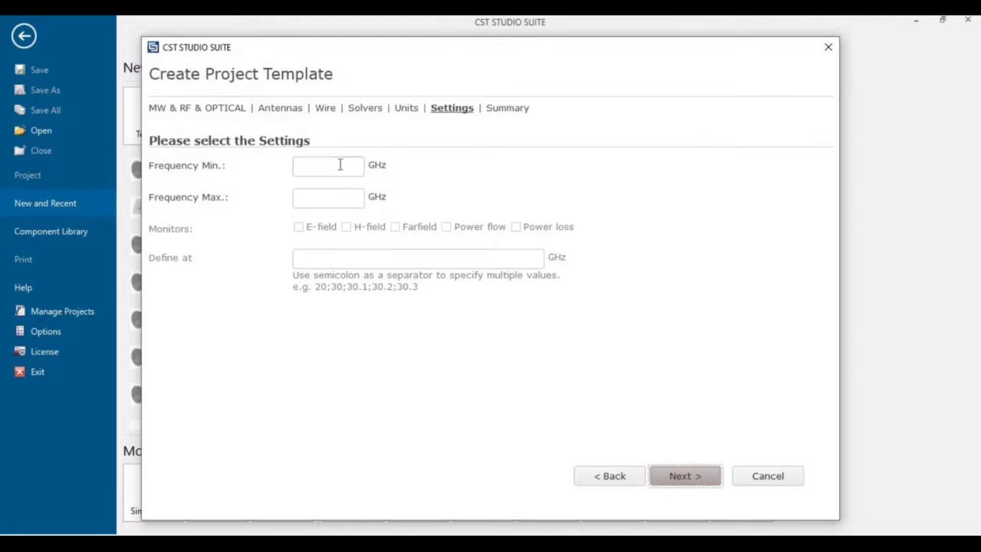
Set the template's frequency range from a minimum of 0 GHz to a maximum of 2 GHz.
left_click(340, 165)
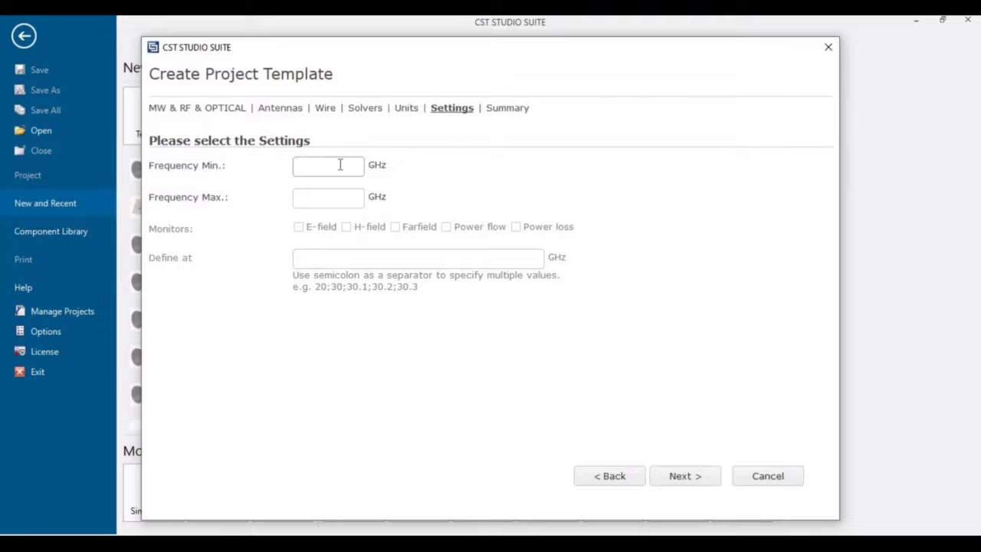
type("0")
left_click(330, 199)
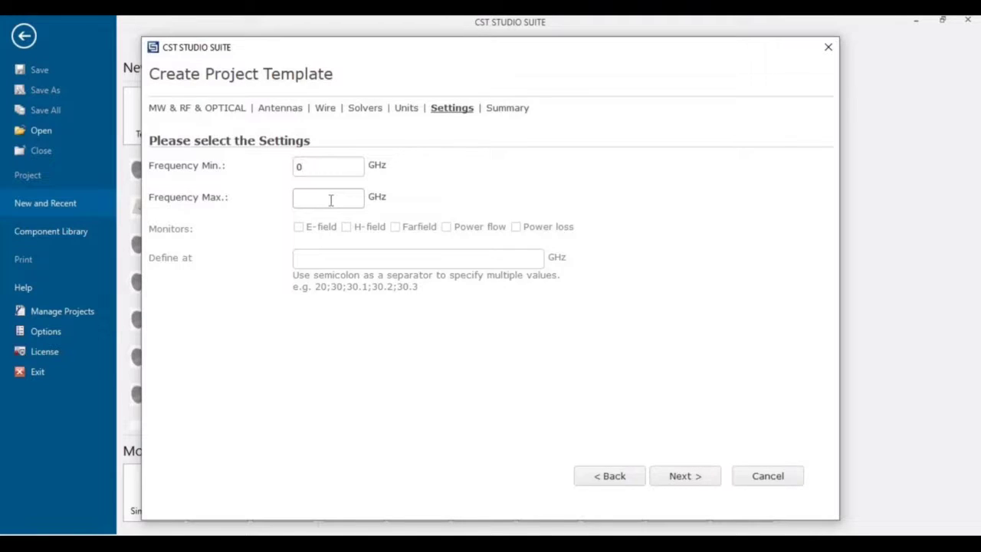
type("1.2")
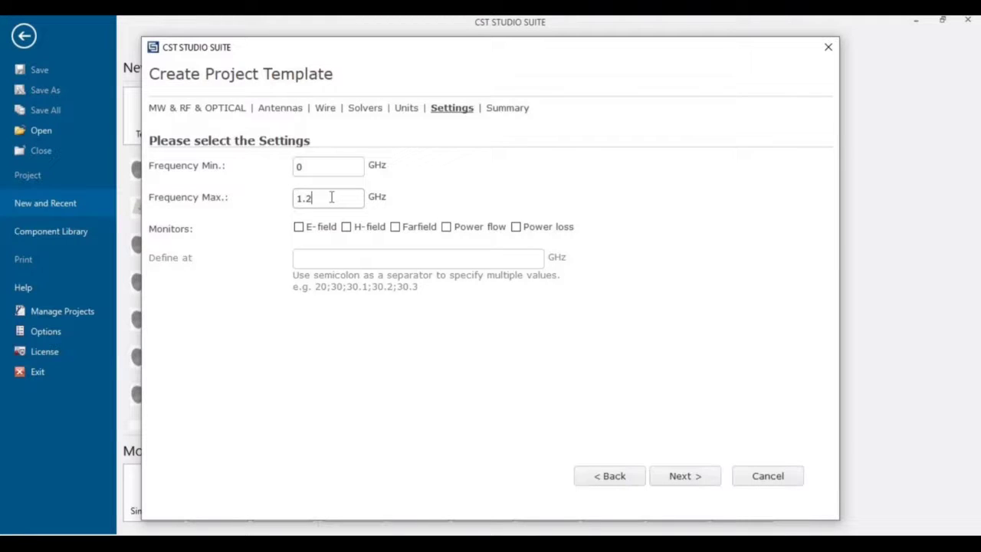
key("BackSpace")
key("BackSpace")
key("BackSpace")
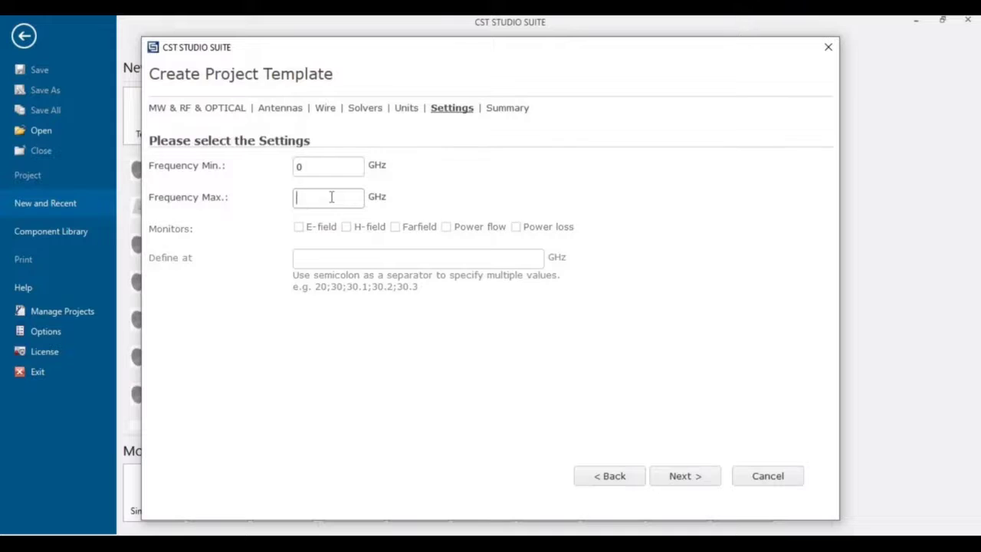
type("2")
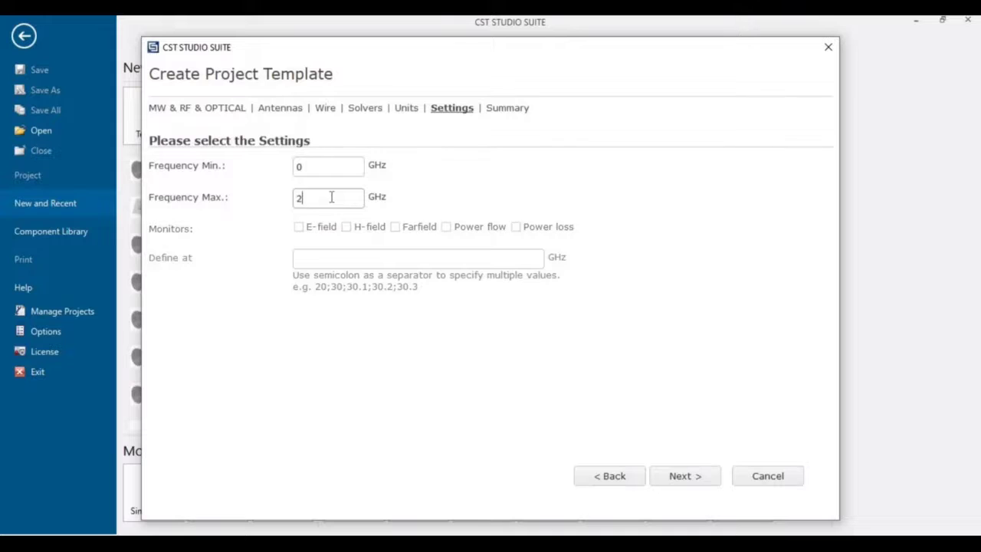
Enable E-field, H-field and Farfield monitors defined at 1 GHz only, and finish creating the template.
left_click(299, 227)
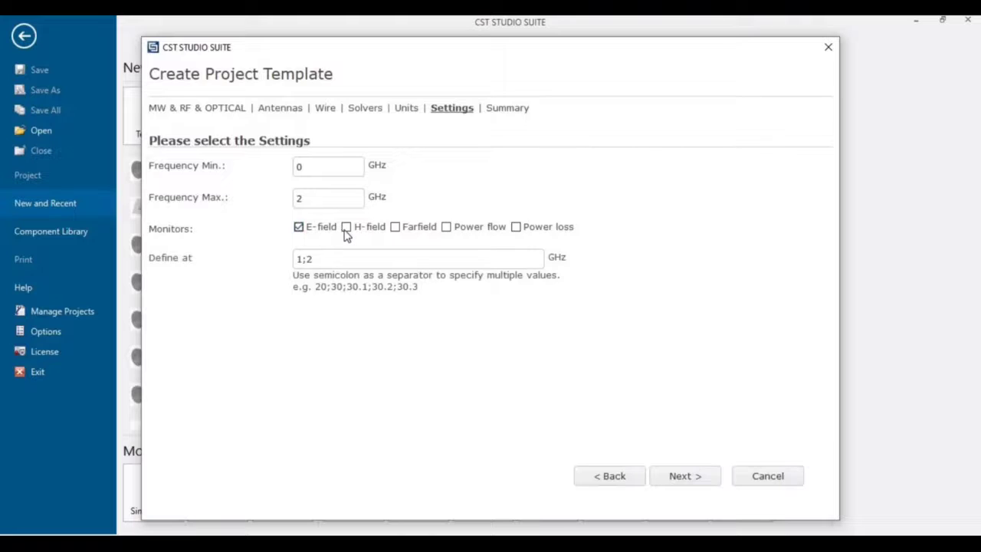
left_click(347, 227)
left_click(395, 228)
left_click(349, 258)
key("BackSpace")
key("BackSpace")
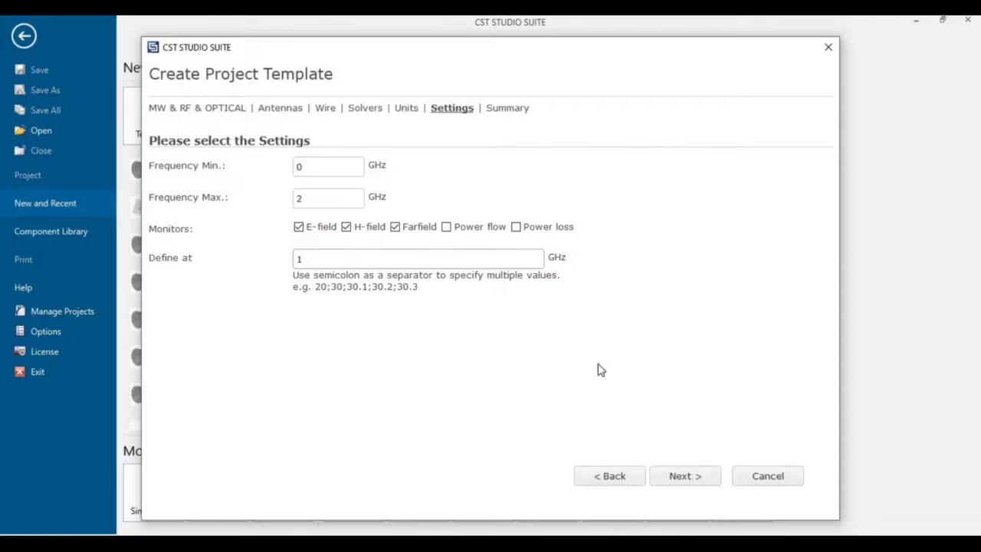
left_click(692, 476)
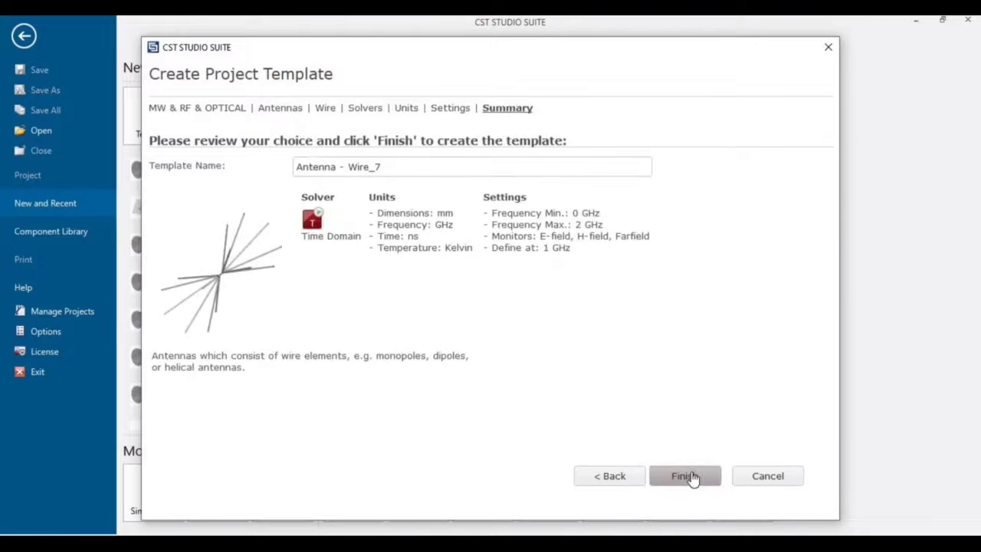
left_click(691, 475)
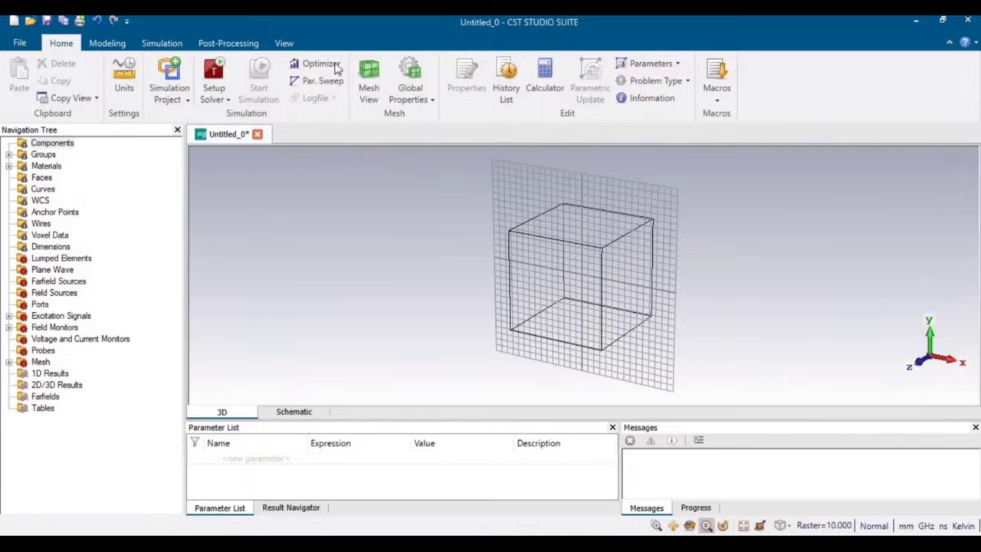
Hide the working plane grid in the 3D view.
left_click(284, 43)
left_click(321, 80)
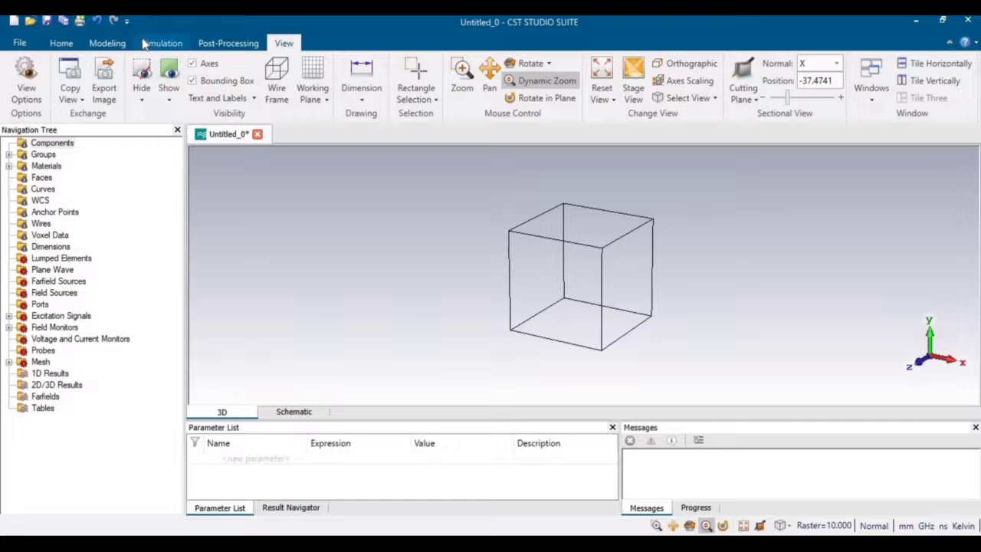
Run the Calculate Wavelength macro for a frequency of 1 GHz and close it after reading the wavelengths.
left_click(64, 43)
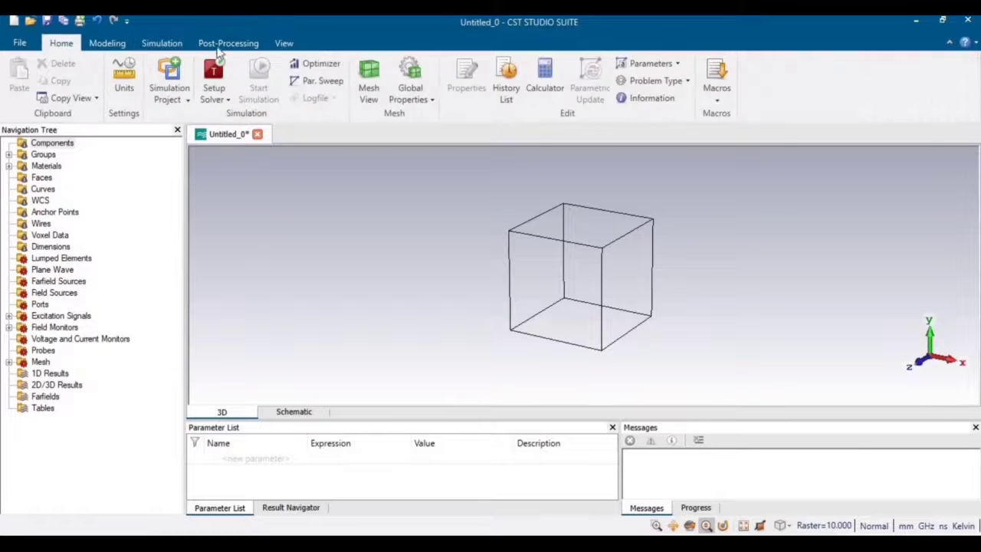
left_click(718, 99)
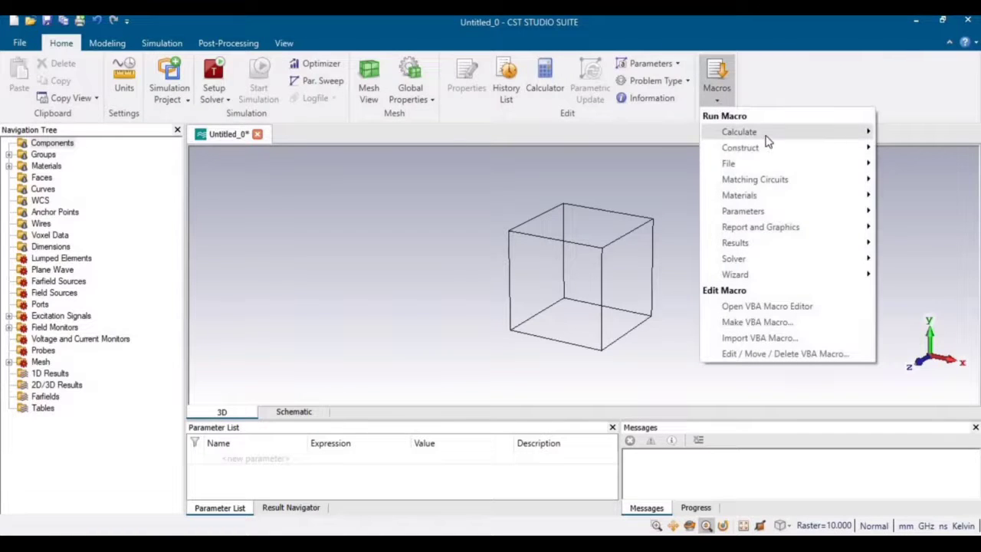
mouse_move(765, 137)
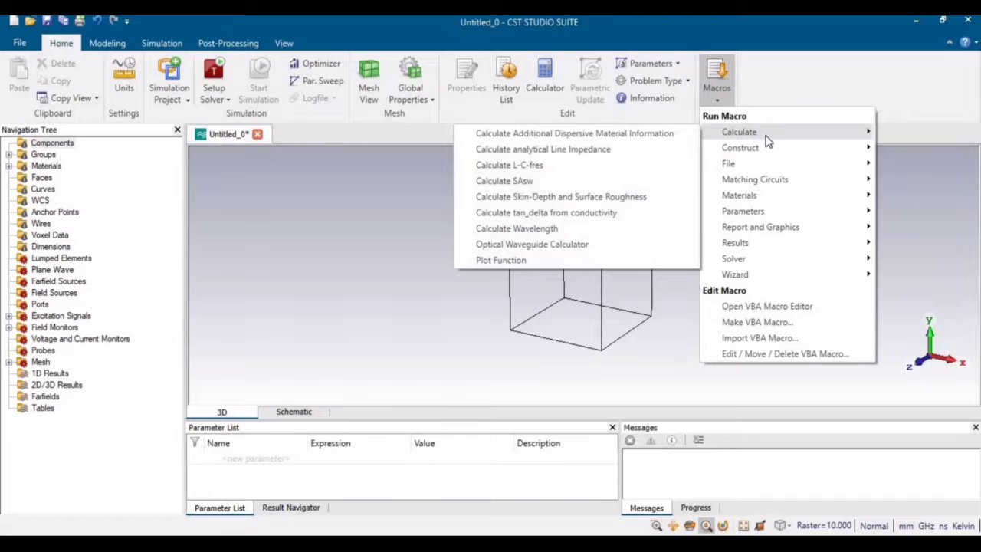
left_click(546, 228)
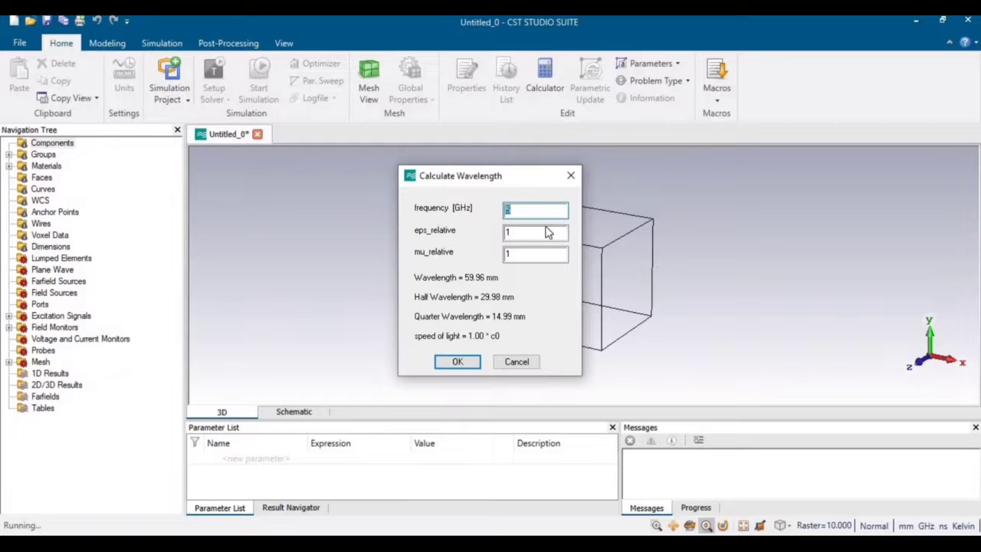
type("1")
left_click(456, 362)
left_click(518, 366)
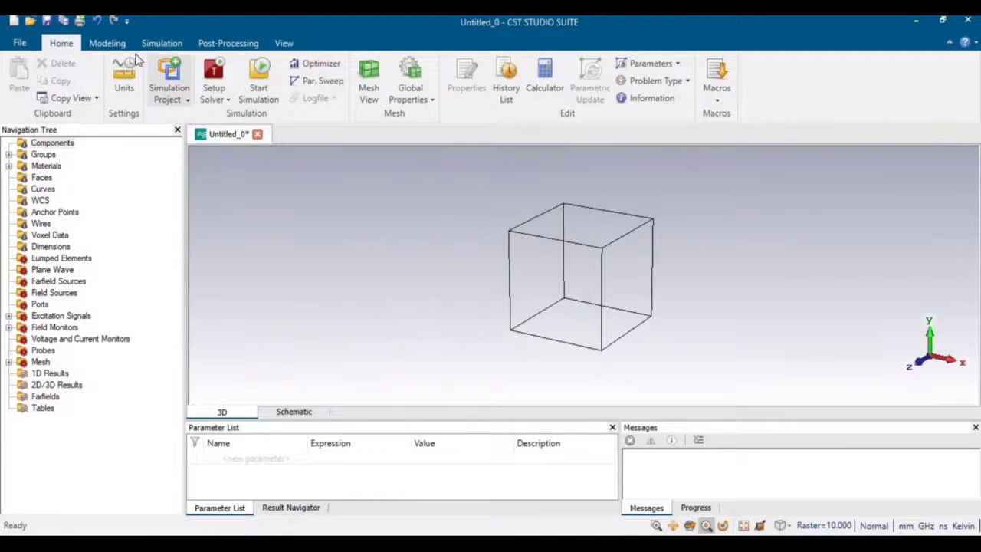
Begin a cylinder defined by numeric values, named dipole, with an outer radius of 2.5 mm.
left_click(112, 43)
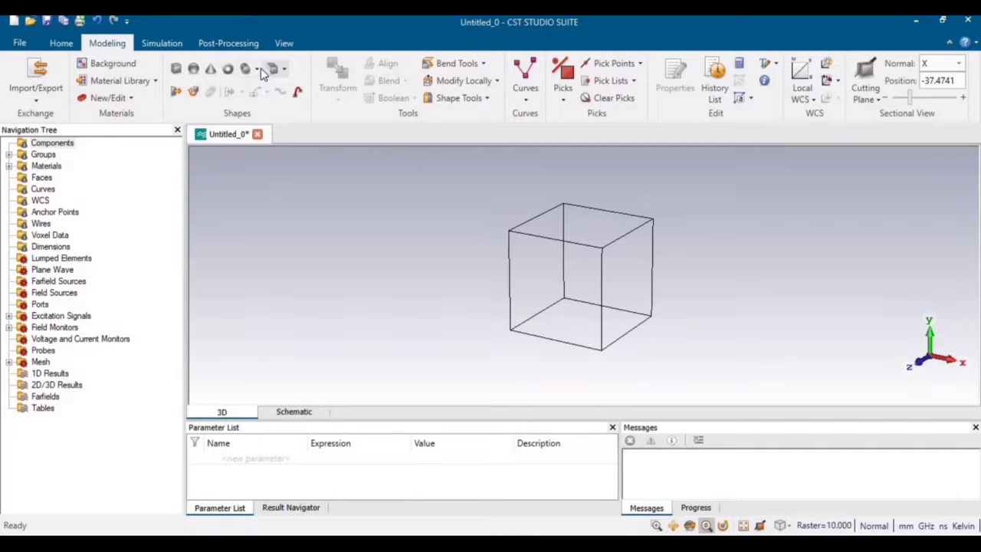
left_click(256, 69)
left_click(262, 103)
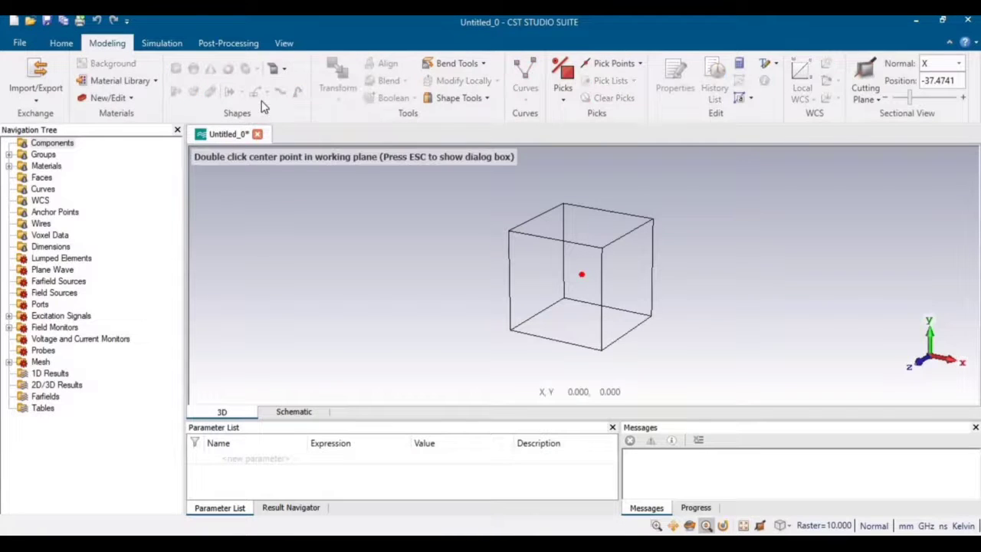
key("Escape")
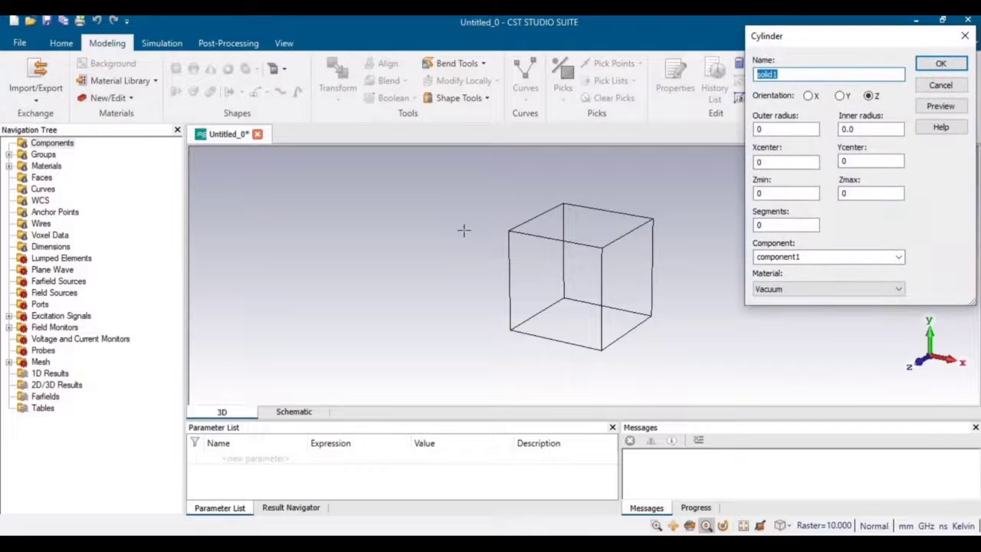
type("dipole")
left_click(797, 129)
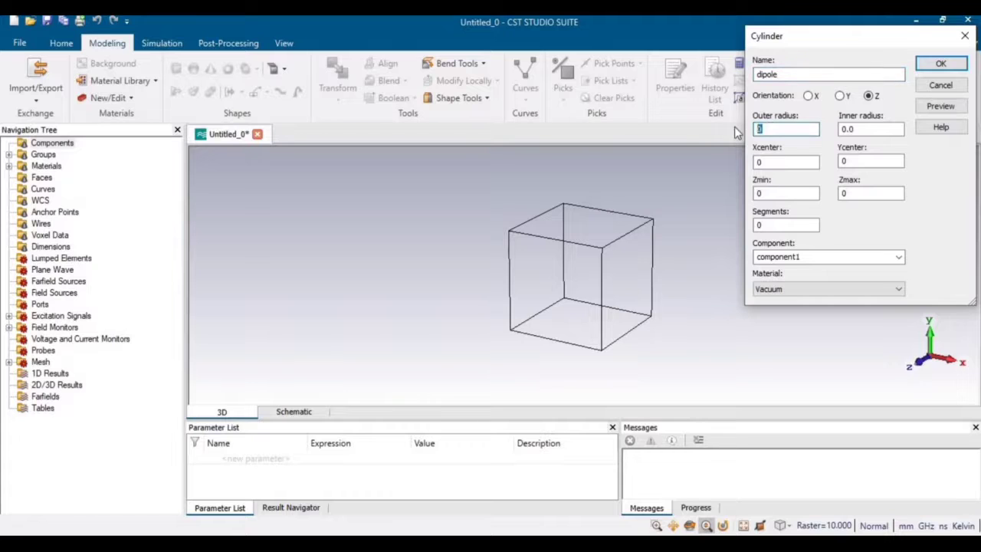
type("2.5")
Set the dipole cylinder's Zmin to L/2, its Zmax to -L/2 and its material to PEC.
left_click(766, 193)
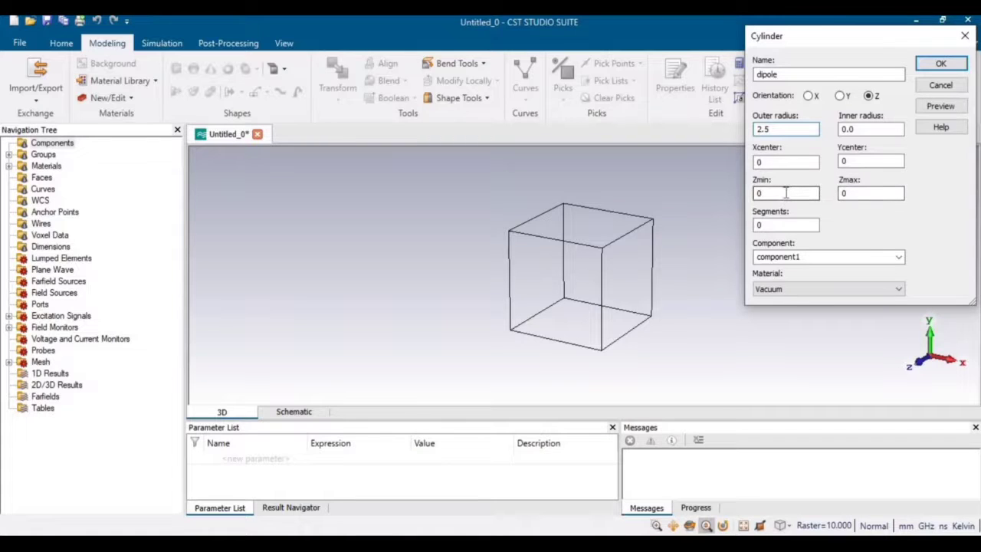
key("shift+Home")
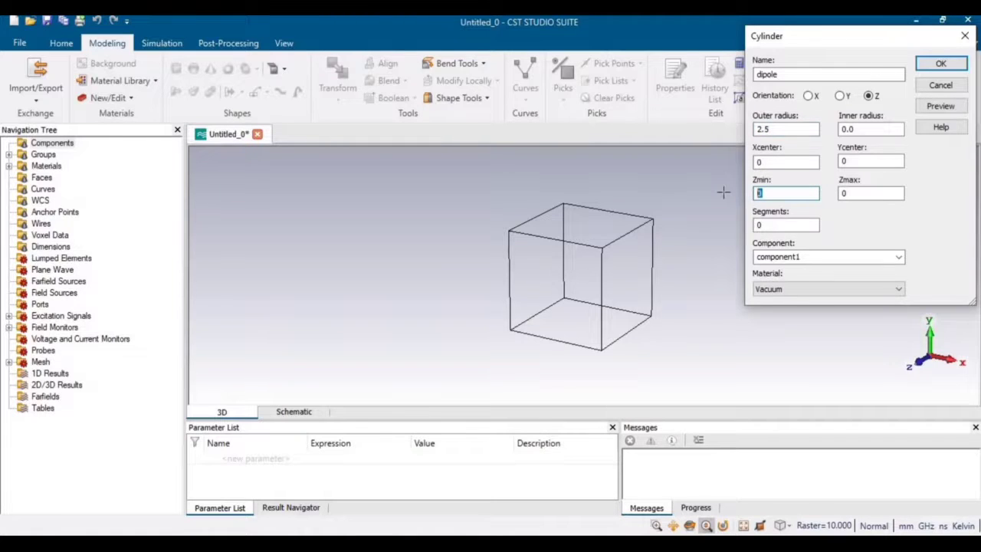
type("L/2")
key("Tab")
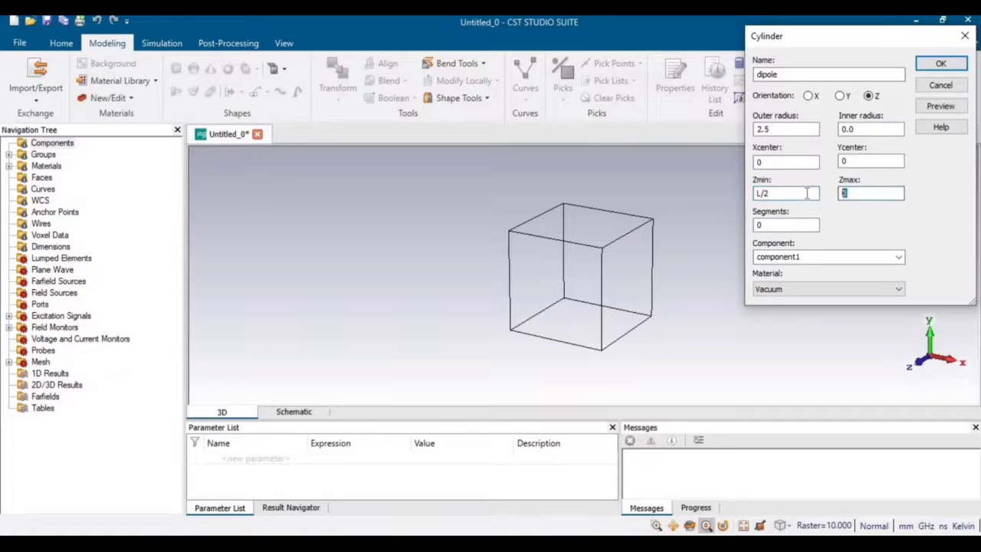
type("-L/2")
left_click(819, 292)
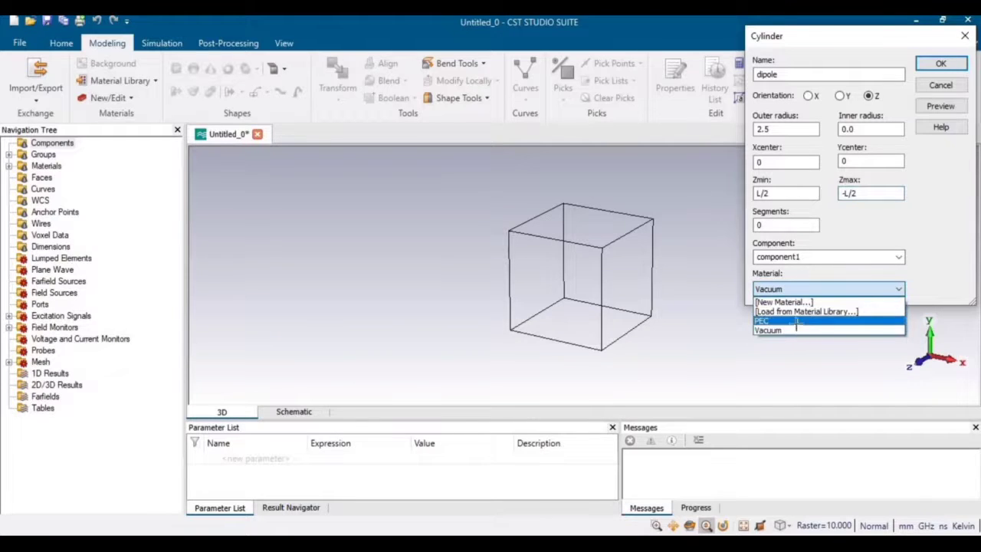
left_click(797, 321)
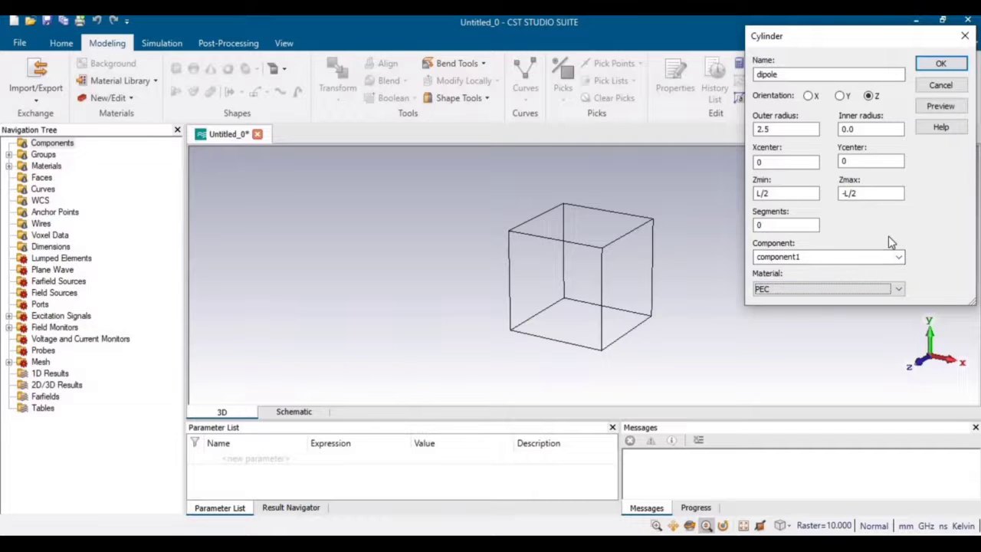
Define the missing parameter L with a value of 150 and create the dipole cylinder.
left_click(944, 109)
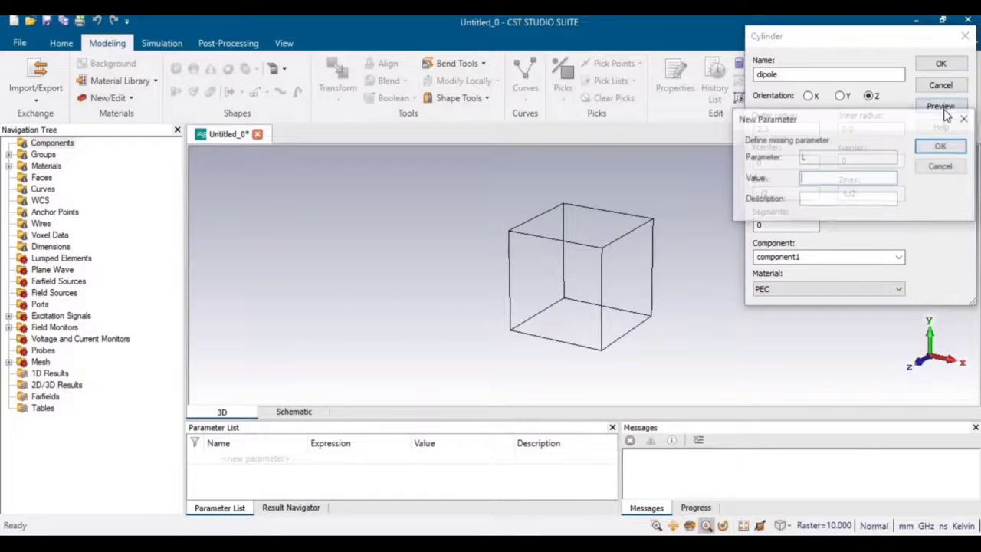
left_click(851, 178)
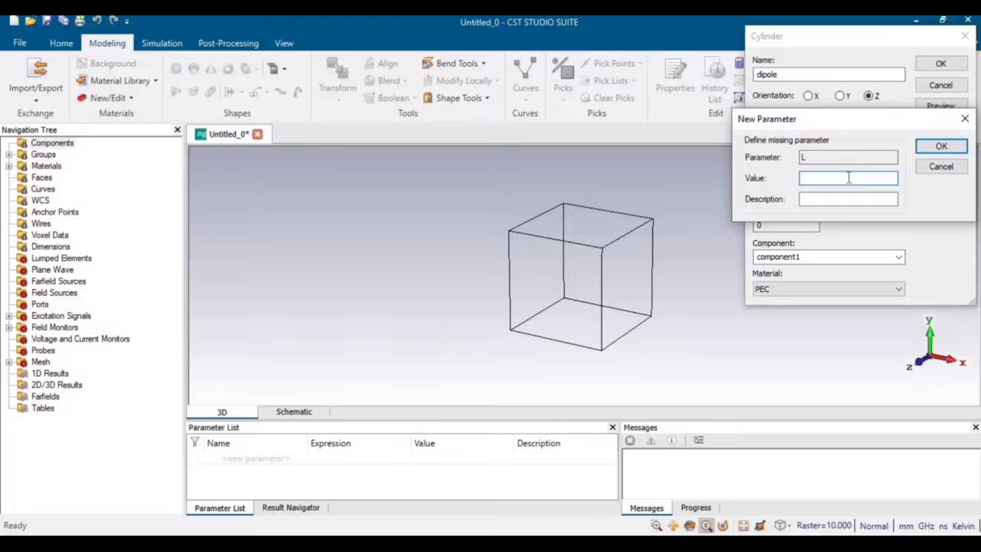
type("150")
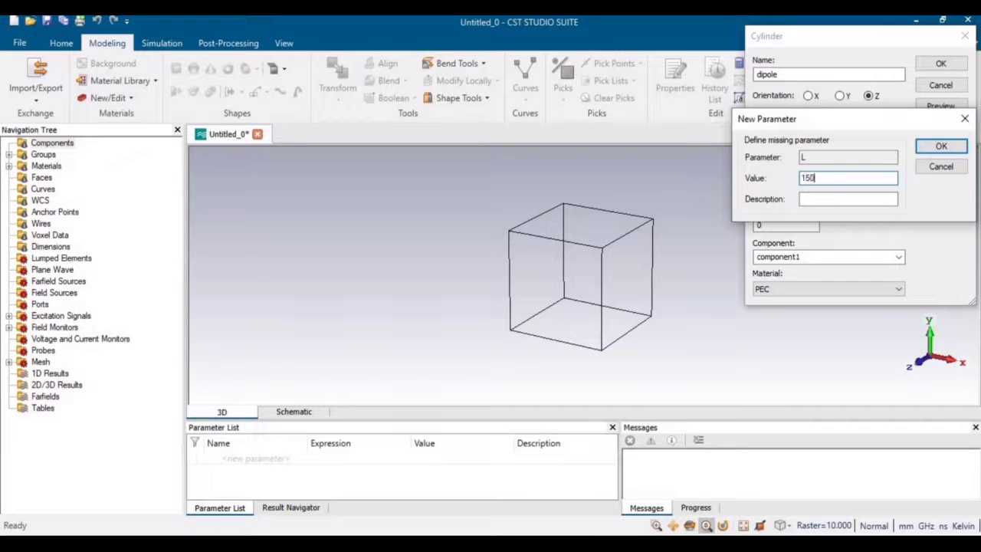
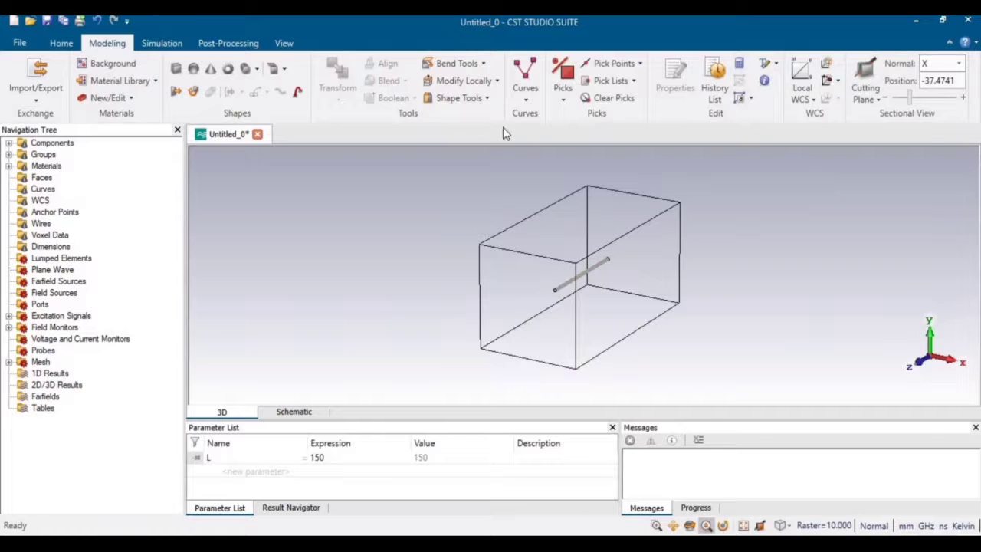
Begin a second cylinder along Z from numeric values, named gap, with an outer radius of 2.5 mm.
left_click(284, 45)
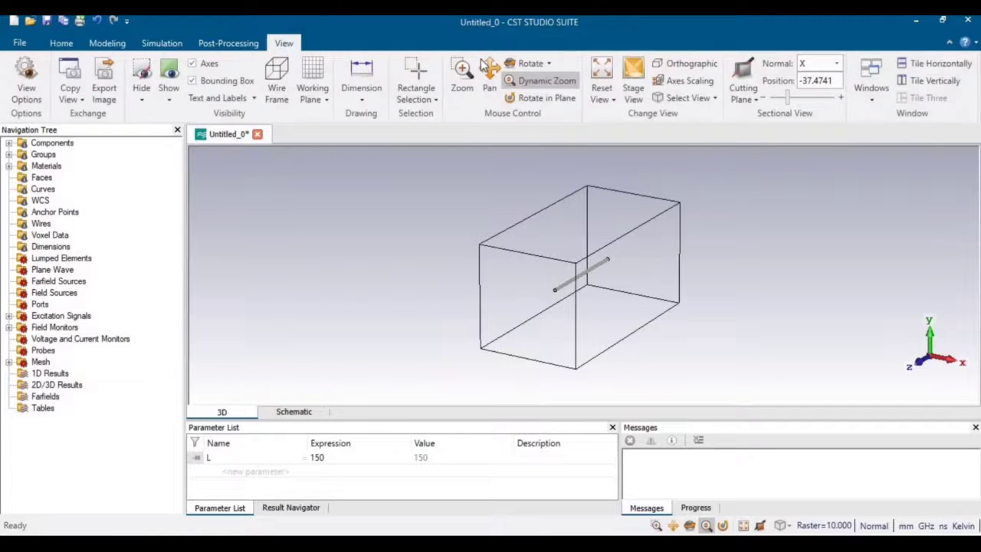
left_click_drag(586, 315, 524, 421)
left_click_drag(600, 243, 573, 309)
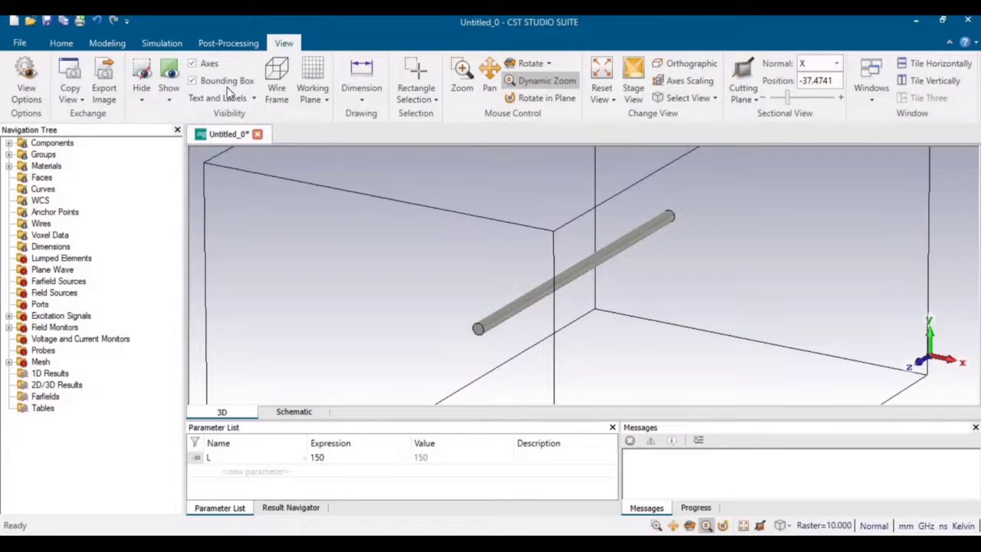
left_click(119, 43)
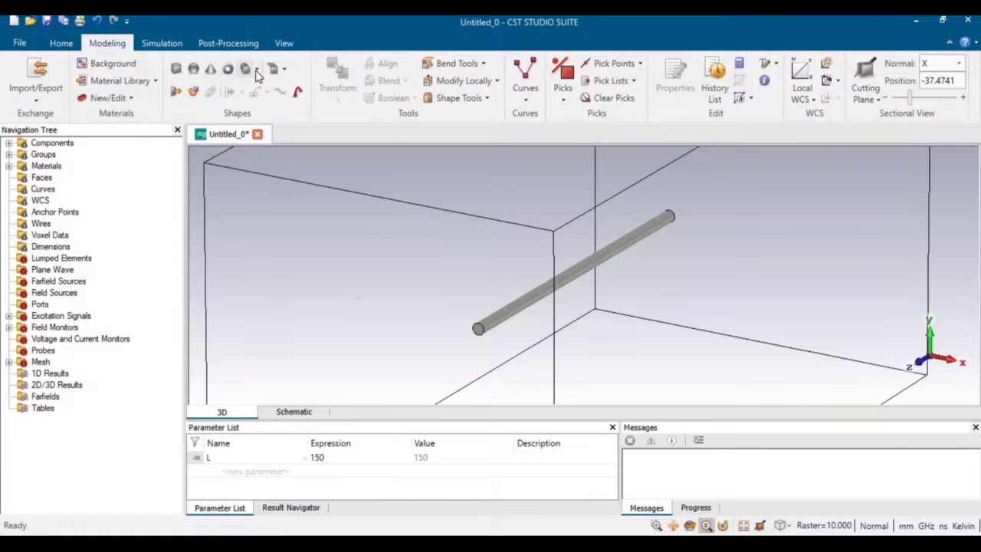
left_click(255, 69)
left_click(260, 103)
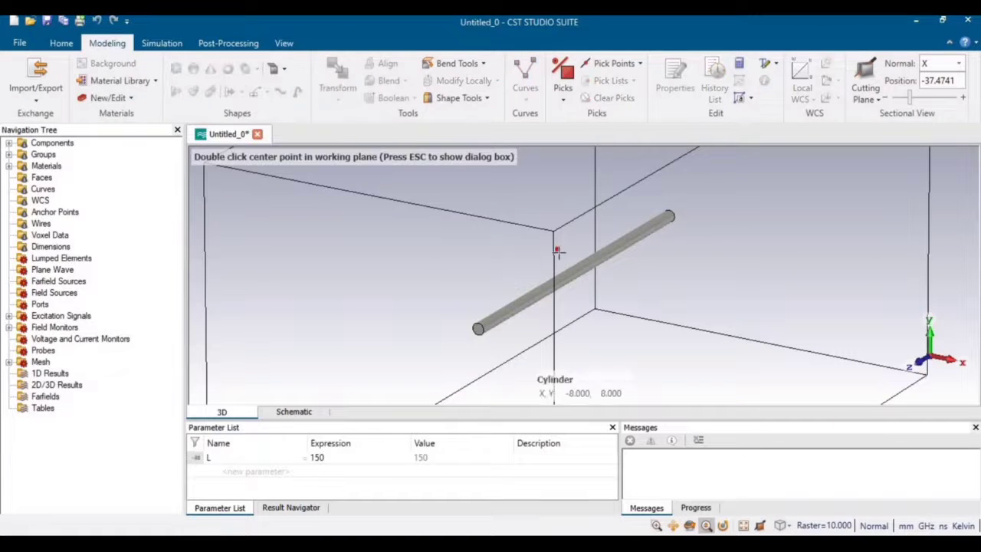
key("Escape")
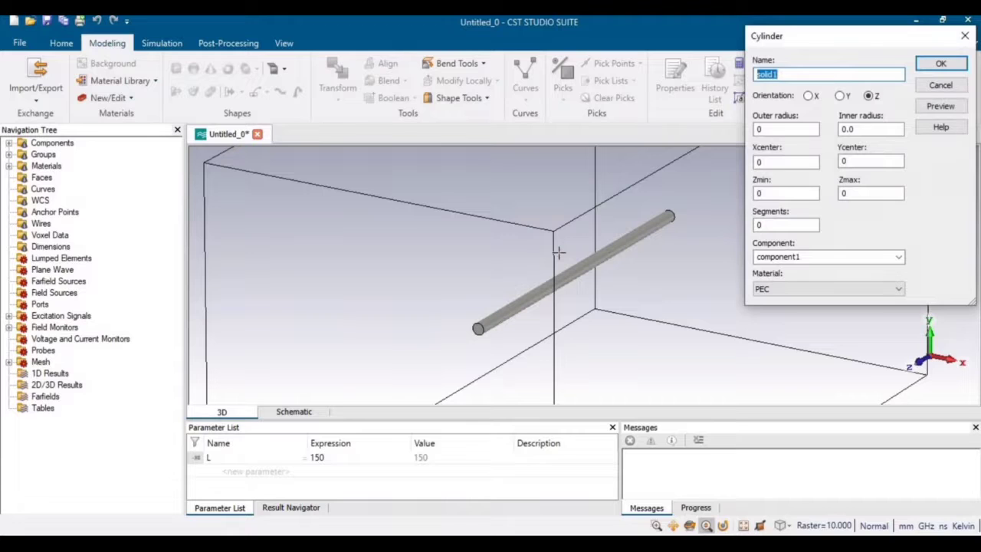
type("g")
key("Tab")
key("Tab")
key("Tab")
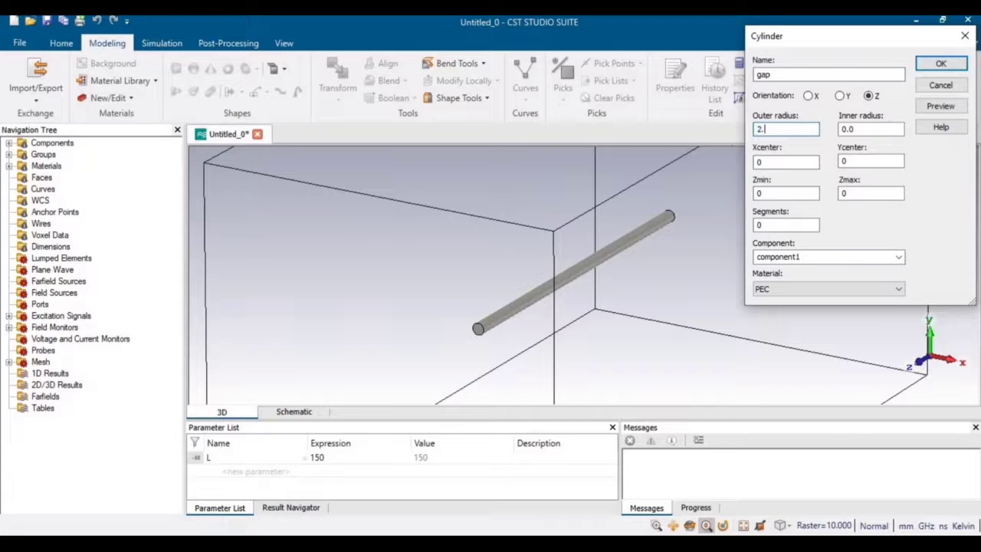
Set the gap cylinder's Zmin to -10 and Zmax to 10, and load Aluminum from the material library as its material.
left_click(766, 192)
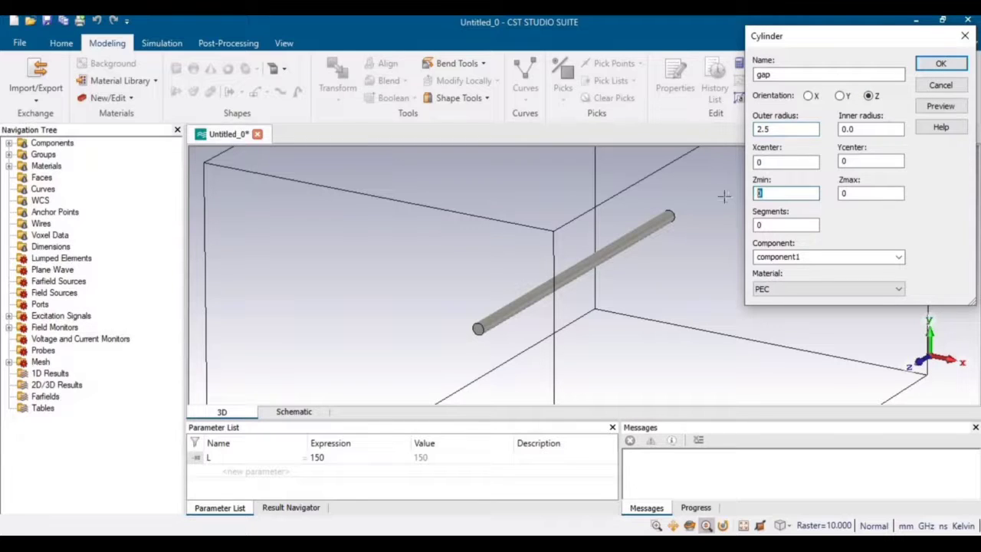
left_click(865, 195)
type("1")
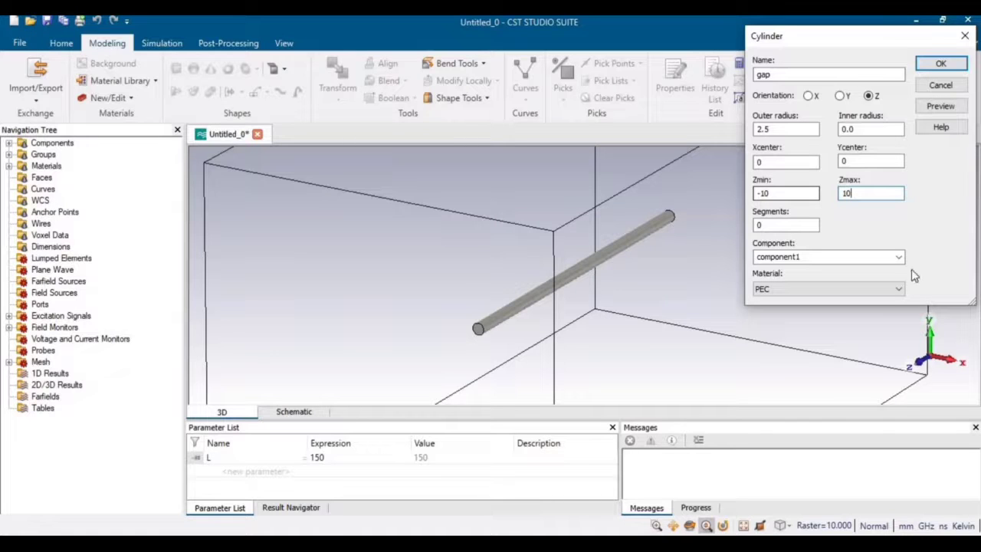
left_click(883, 289)
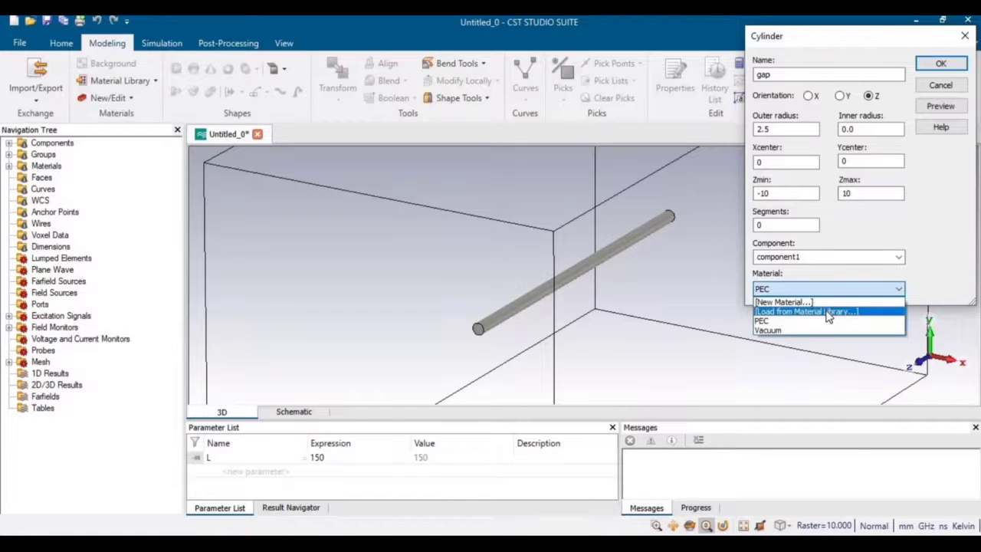
left_click(828, 312)
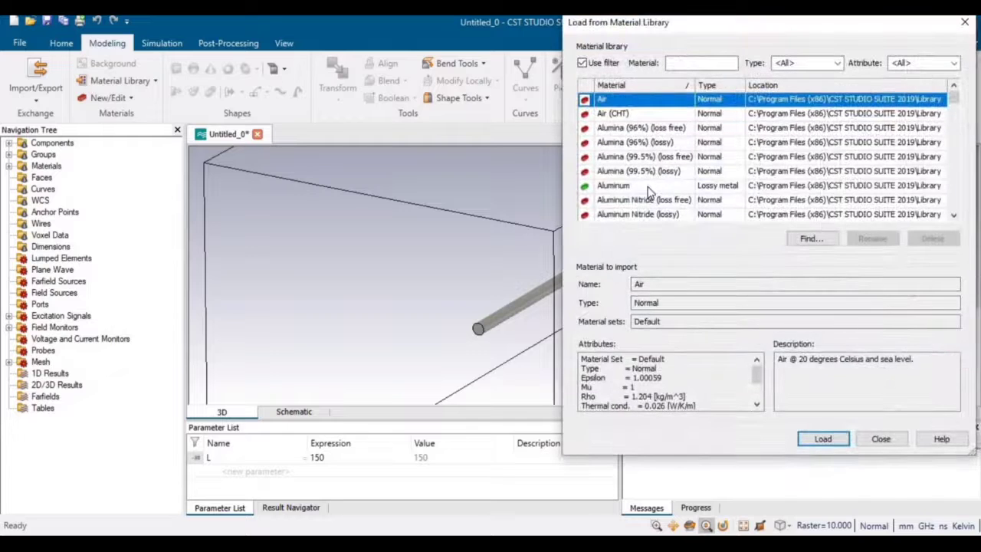
left_click(648, 187)
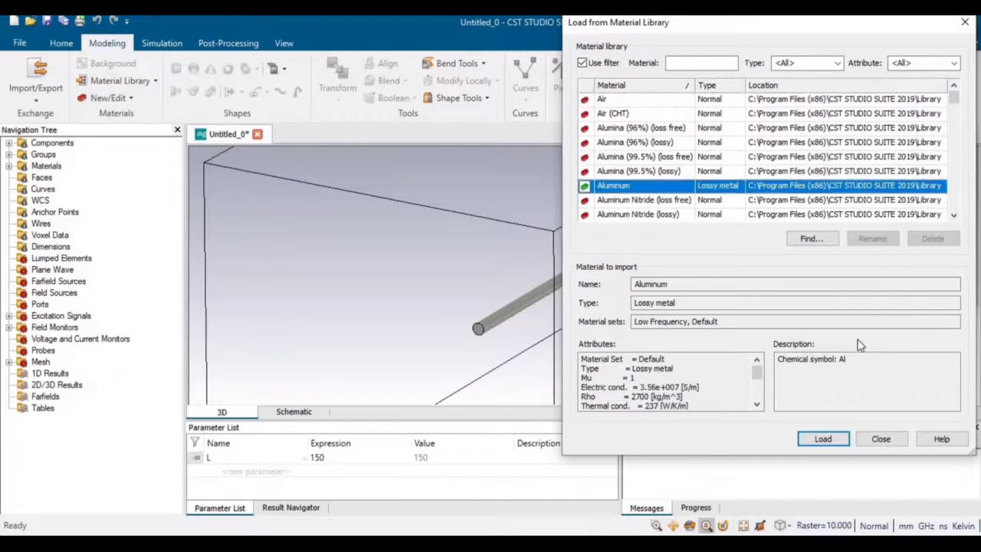
left_click(824, 438)
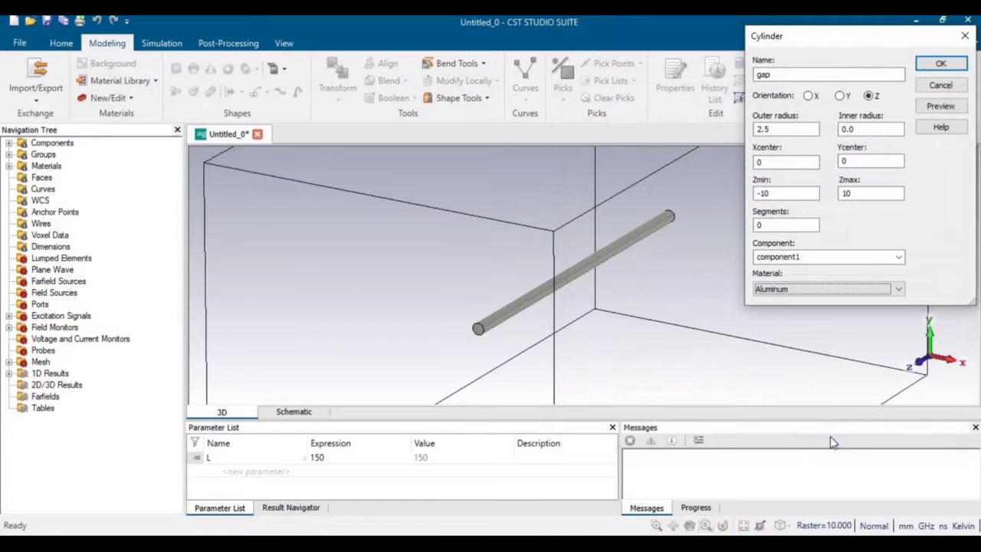
Preview and create the gap cylinder, cutting the highlighted shape away from the dipole to open the feed gap.
left_click(942, 107)
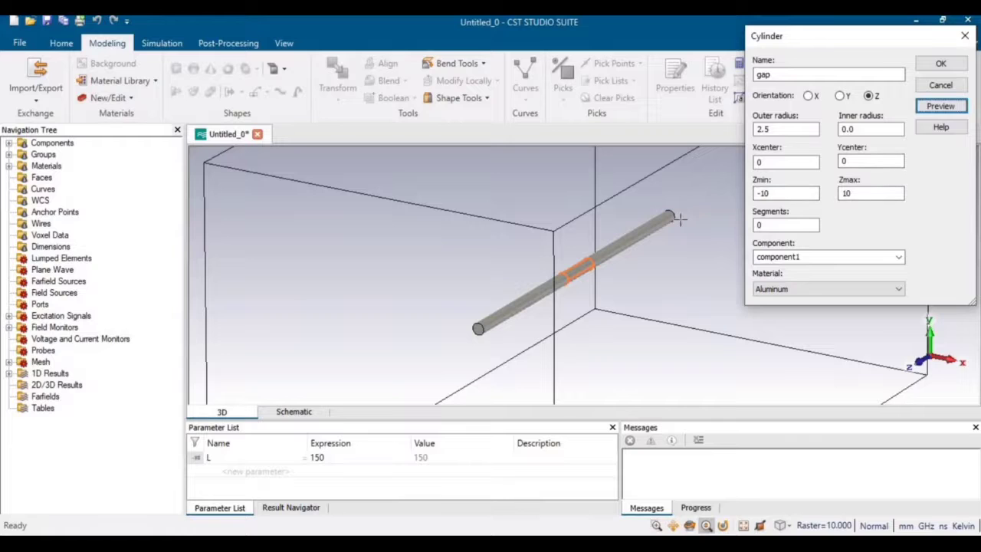
left_click(933, 66)
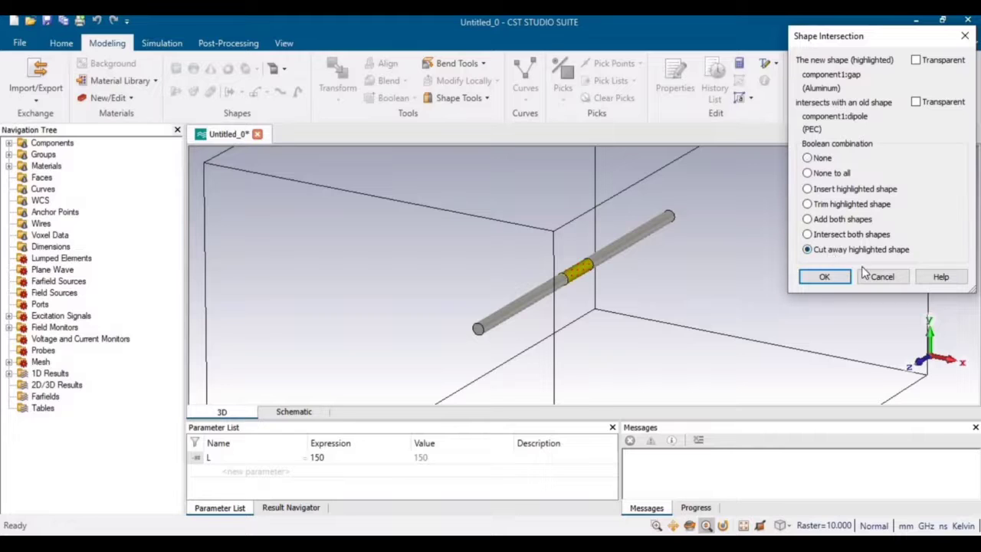
left_click(824, 278)
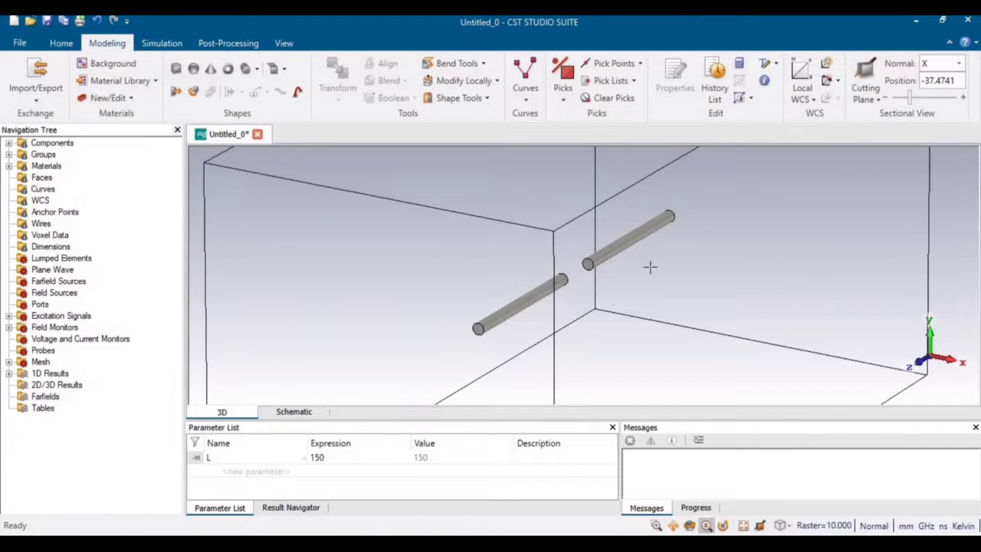
Pick the circle centers of the two dipole arm end faces at the gap, first at Z -10 and second at Z 10.
left_click(290, 45)
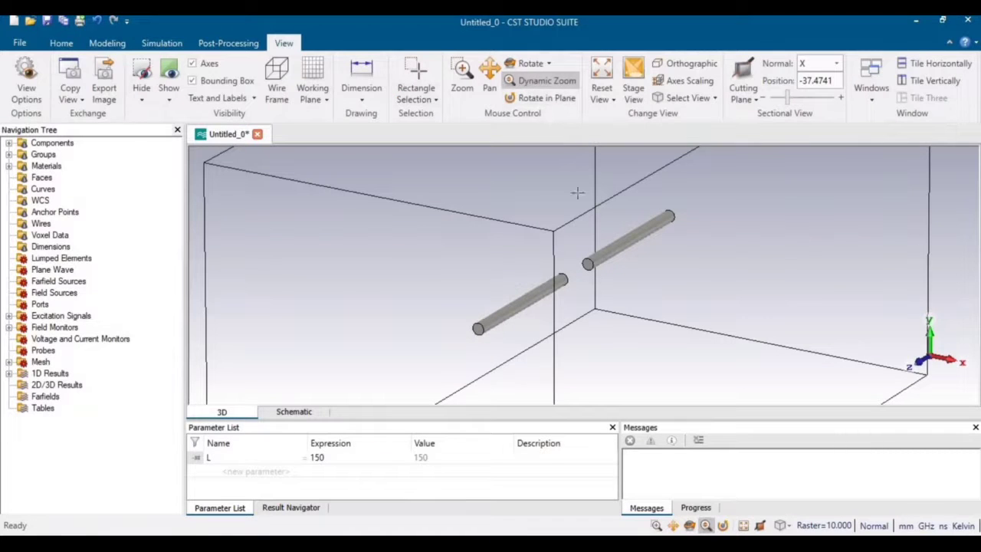
left_click_drag(595, 230, 581, 392)
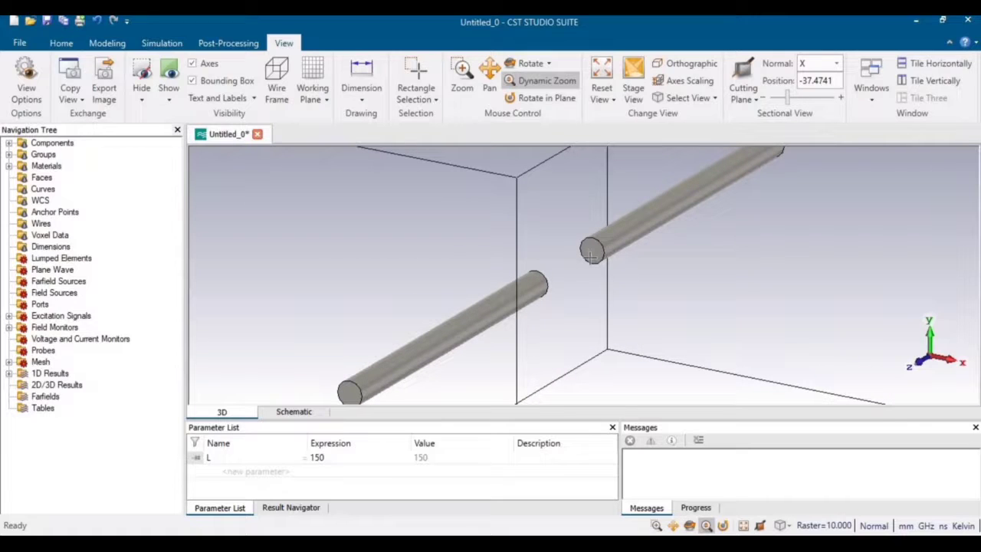
key("c")
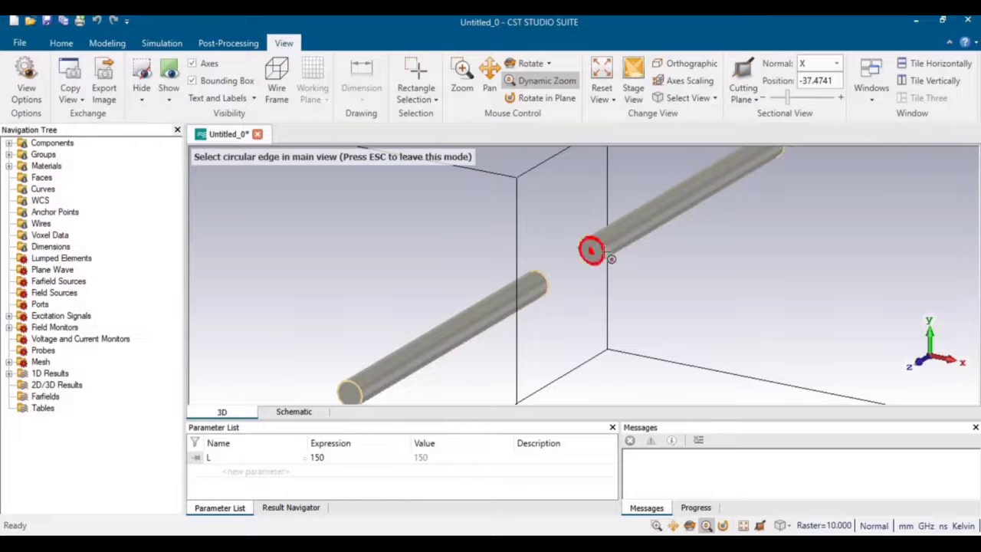
left_click(600, 252)
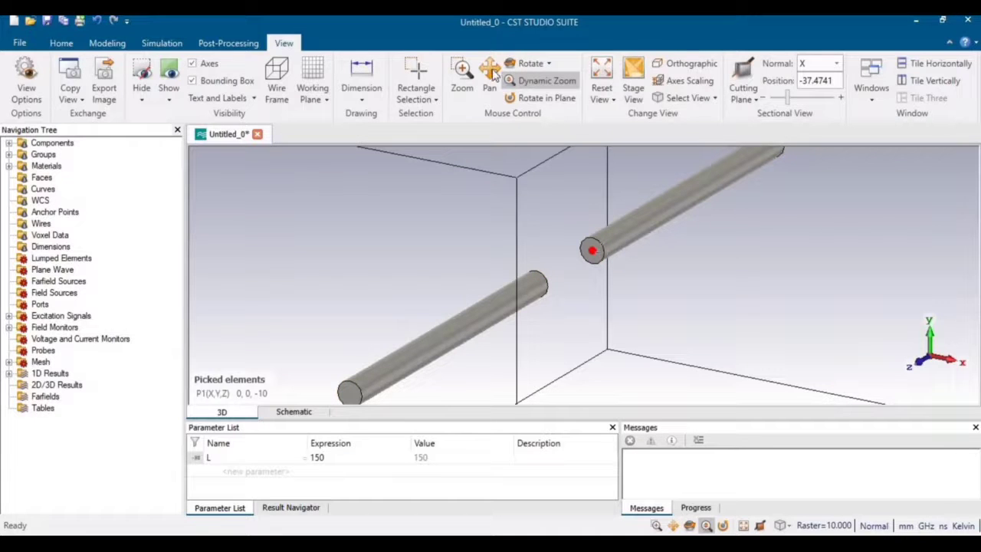
left_click(529, 63)
left_click_drag(563, 280, 478, 330)
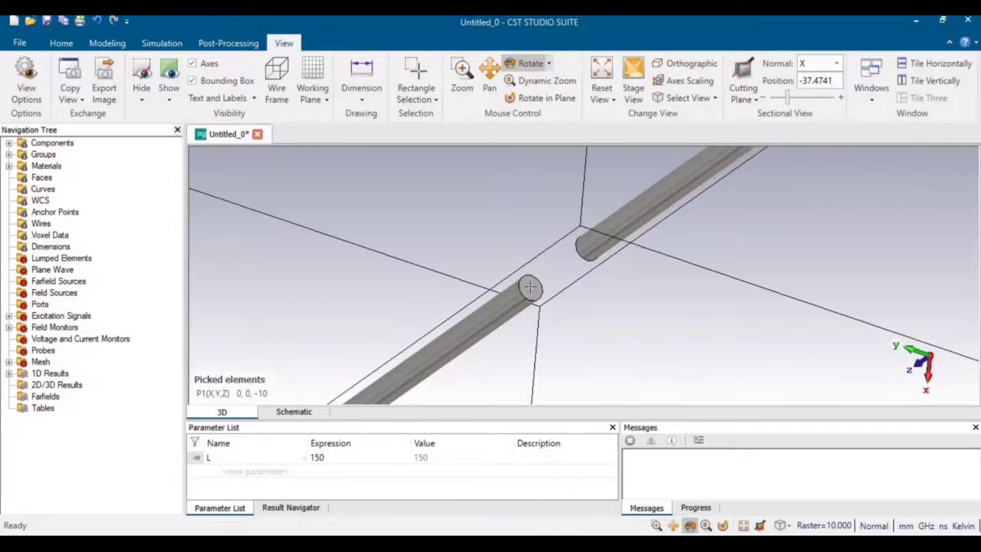
key("c")
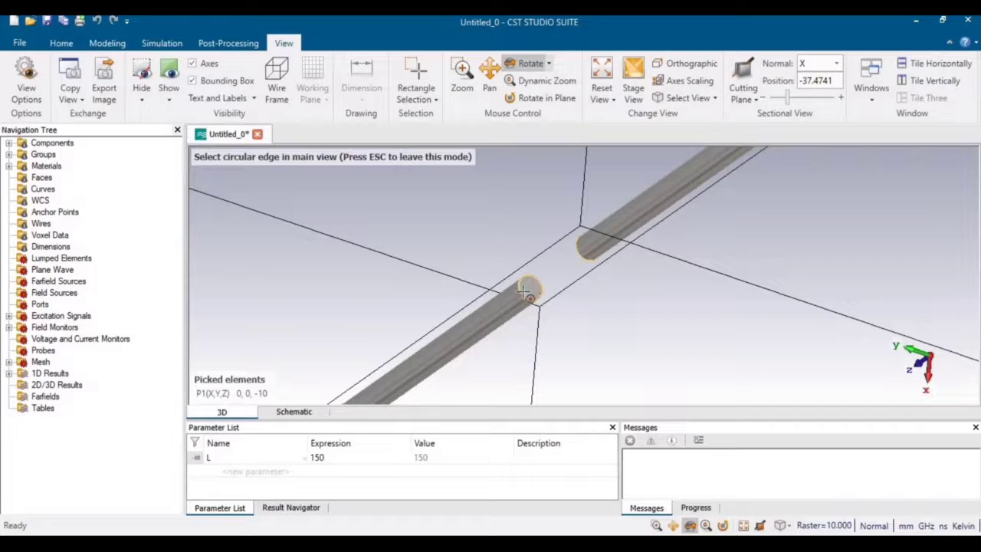
left_click(529, 288)
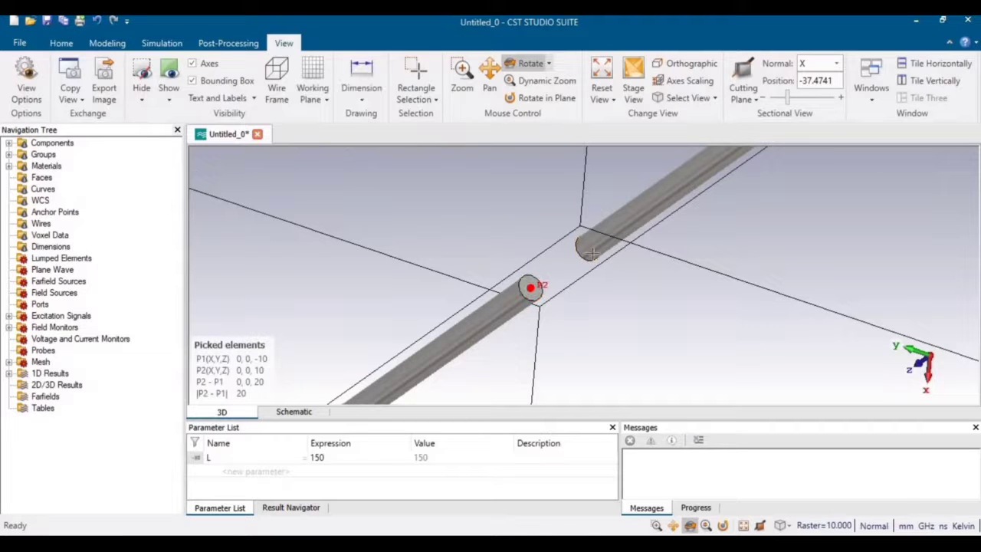
Create an S-parameter discrete edge port with 50 Ohm impedance between the two picked gap points.
left_click_drag(560, 250, 789, 222)
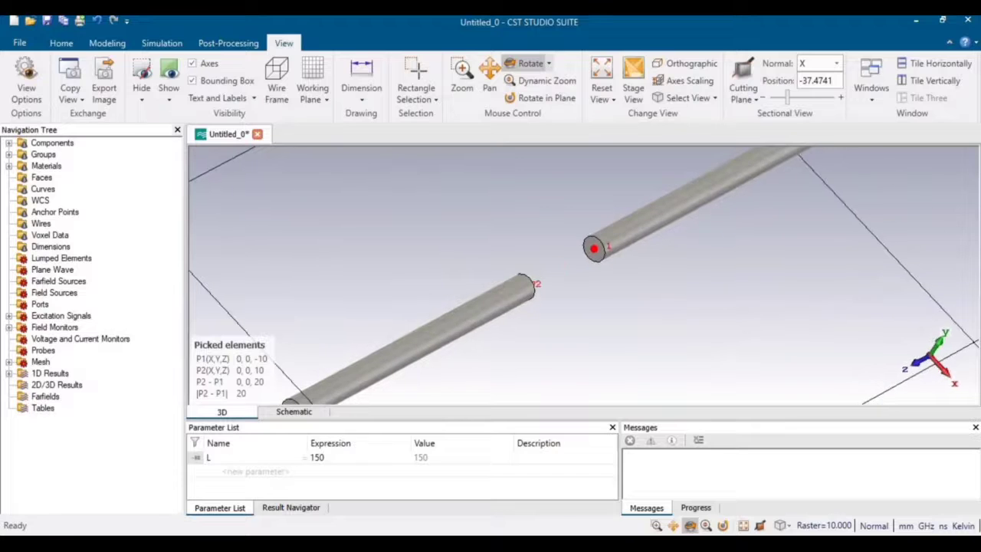
left_click(165, 46)
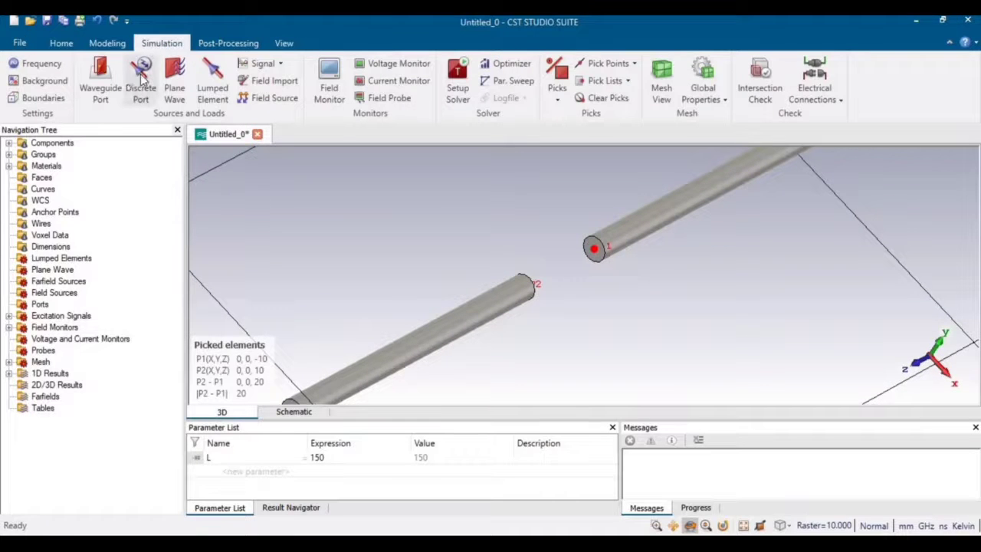
left_click(142, 76)
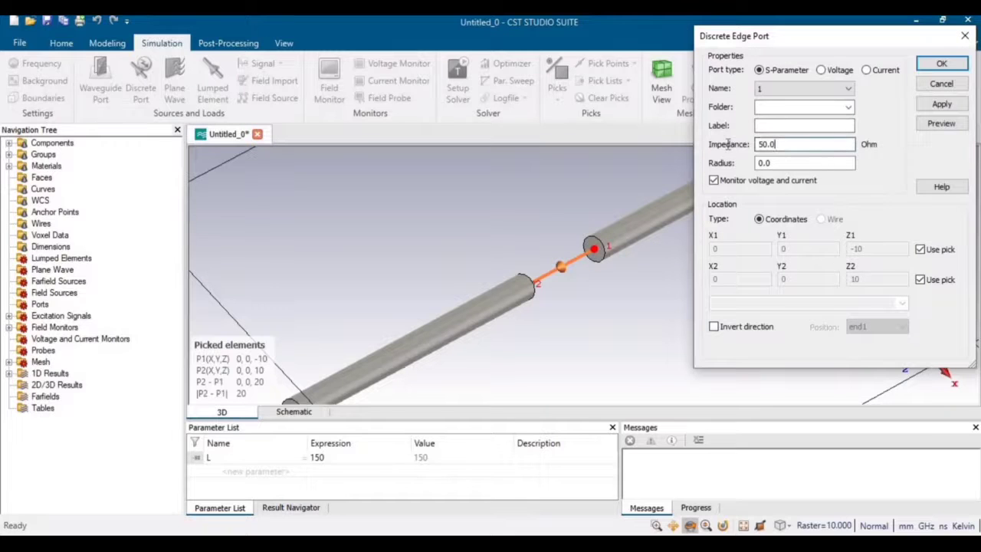
left_click_drag(776, 144, 729, 150)
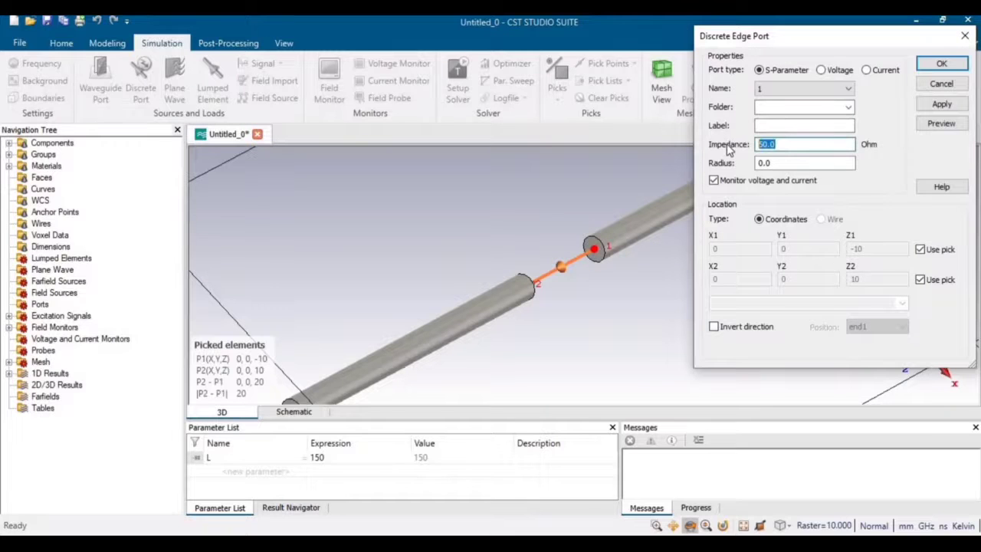
left_click(943, 104)
left_click(942, 64)
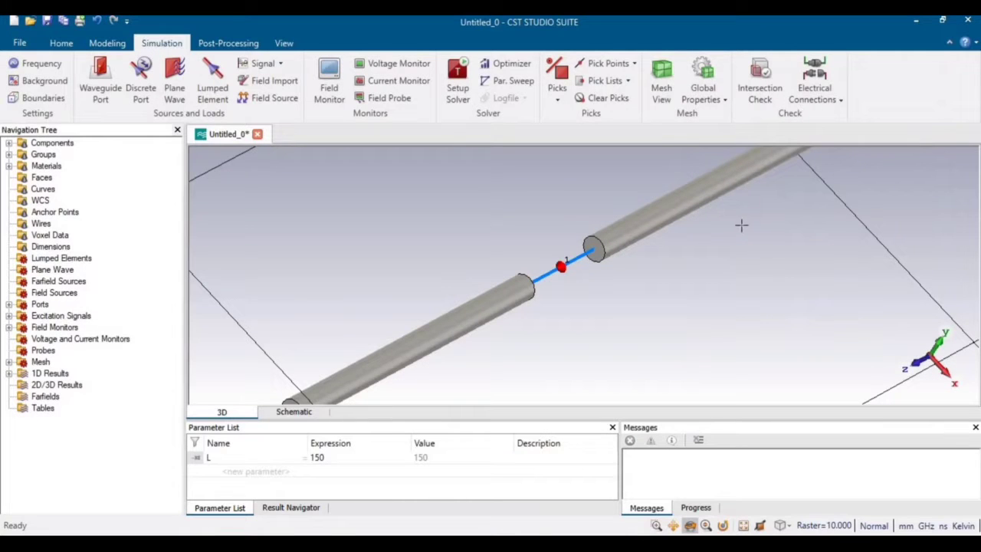
Inspect both dipole arms and the discrete port across the gap in the XZ plane.
key("space")
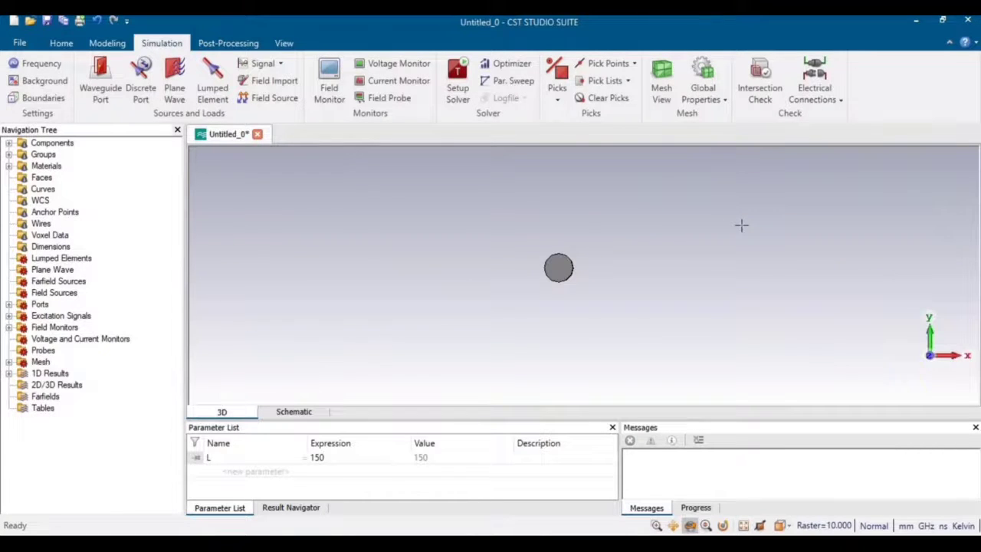
key("r")
key("t")
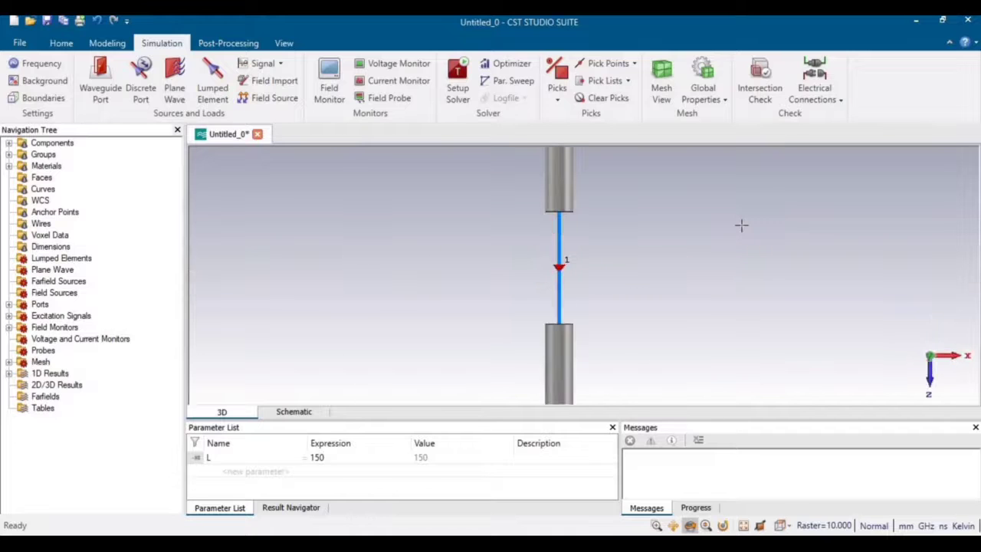
left_click(284, 43)
left_click(537, 81)
left_click_drag(603, 298, 594, 269)
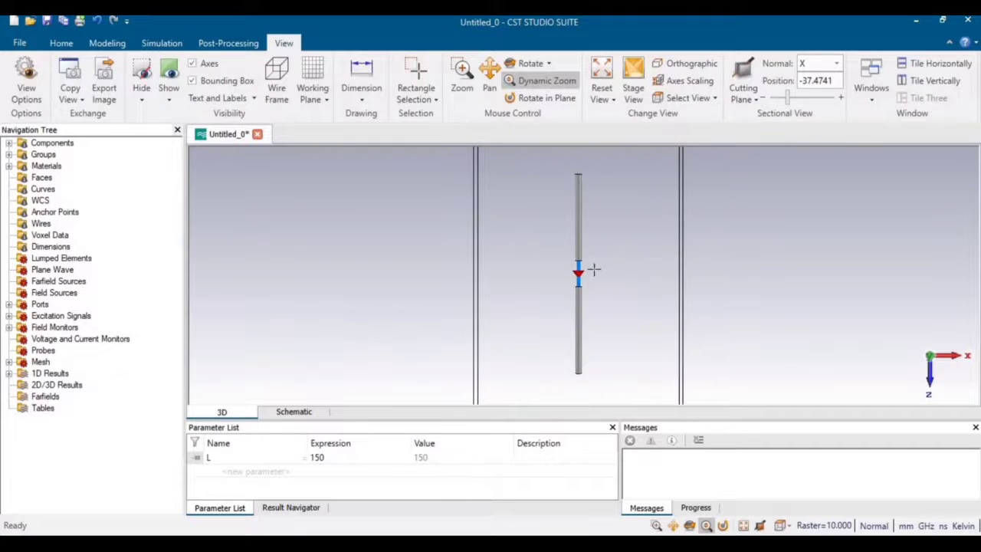
Expand component1 in the model's components and select the dipole solid.
left_click(9, 143)
left_click(23, 154)
left_click(75, 166)
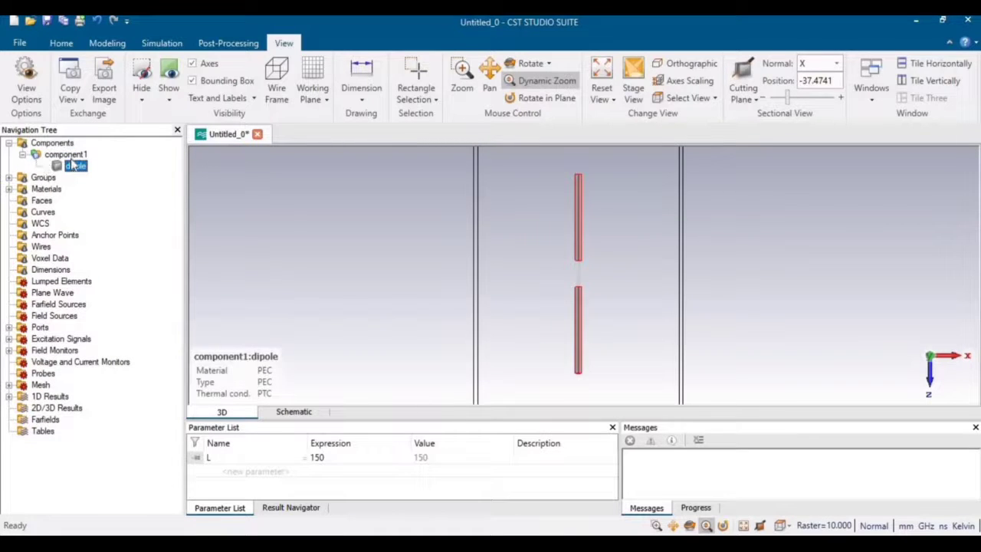
Copy the dipole along X by translation with a repetition factor of 5 and a spacing of L, checking the preview.
left_click(110, 43)
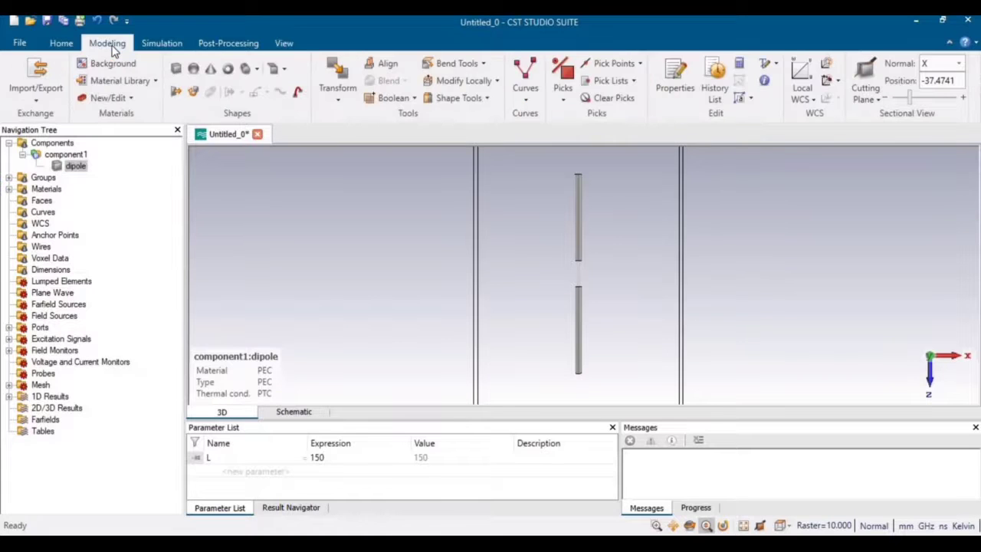
left_click(339, 98)
left_click(351, 132)
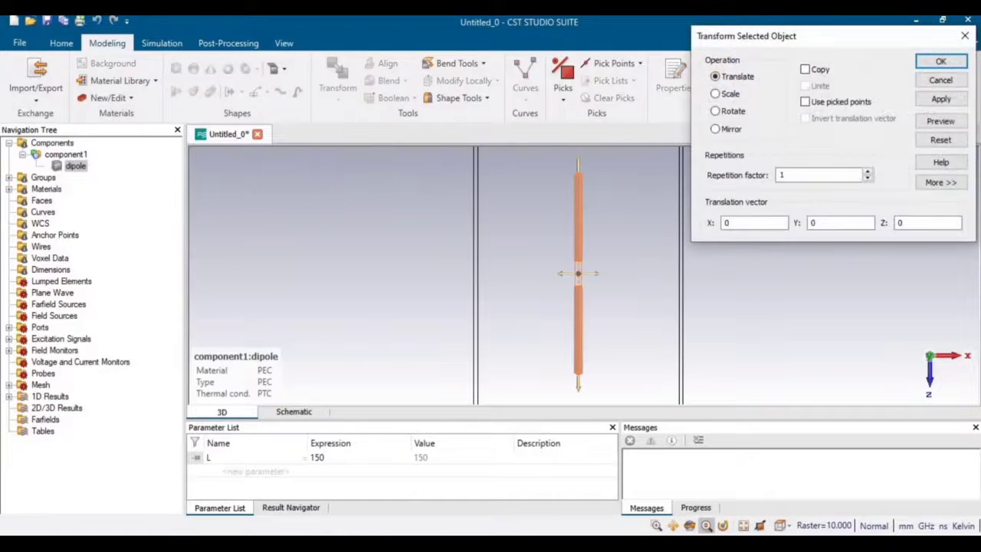
left_click(811, 72)
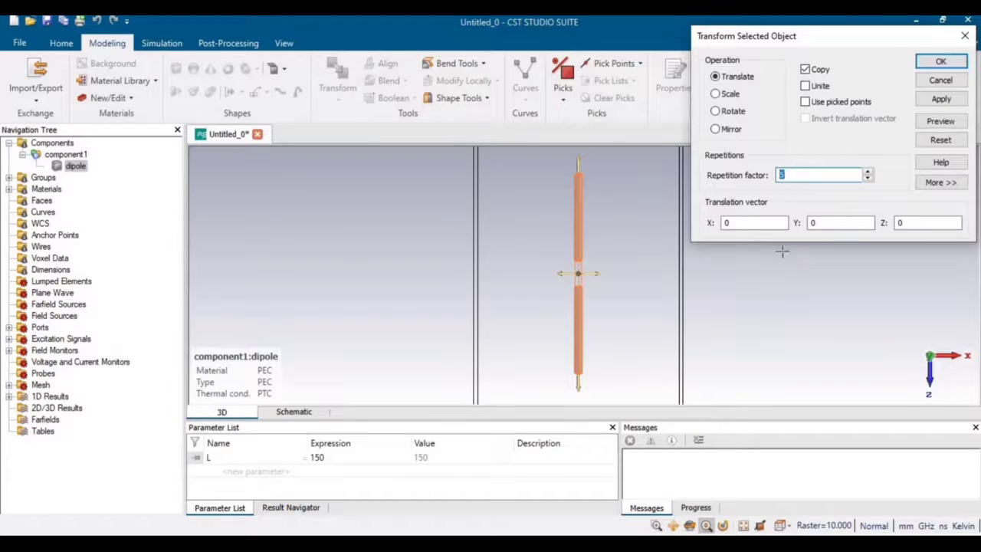
double_click(726, 223)
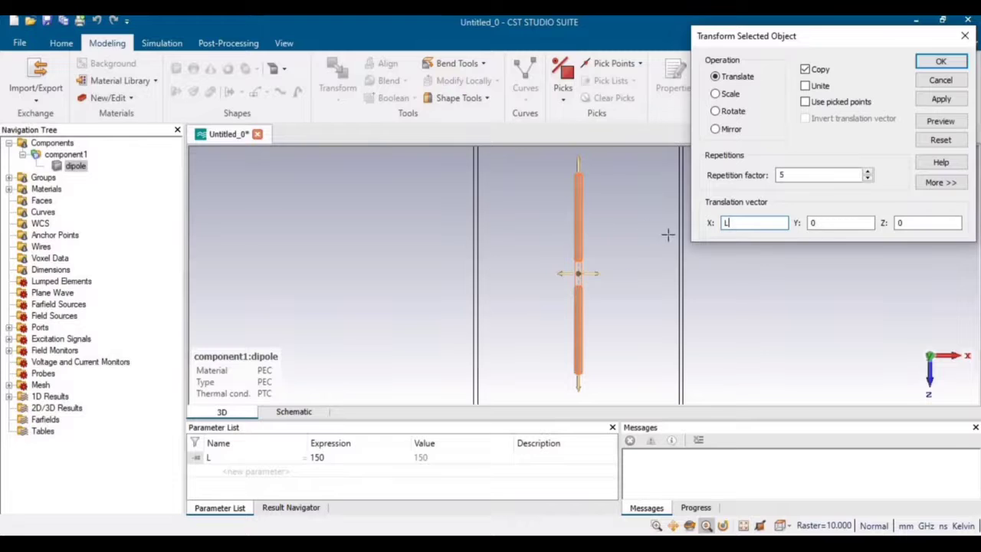
left_click(951, 122)
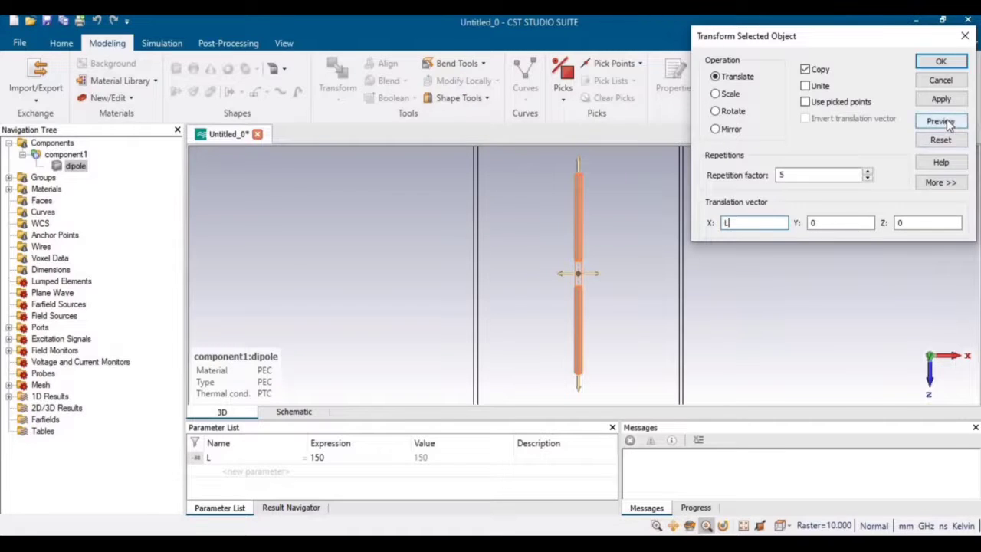
left_click(280, 37)
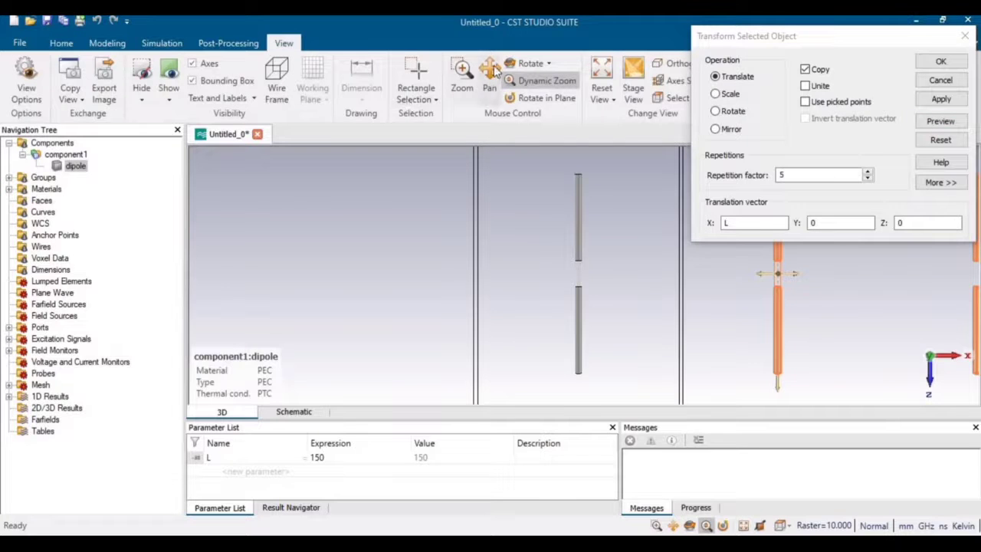
left_click(489, 77)
left_click_drag(588, 276, 434, 276)
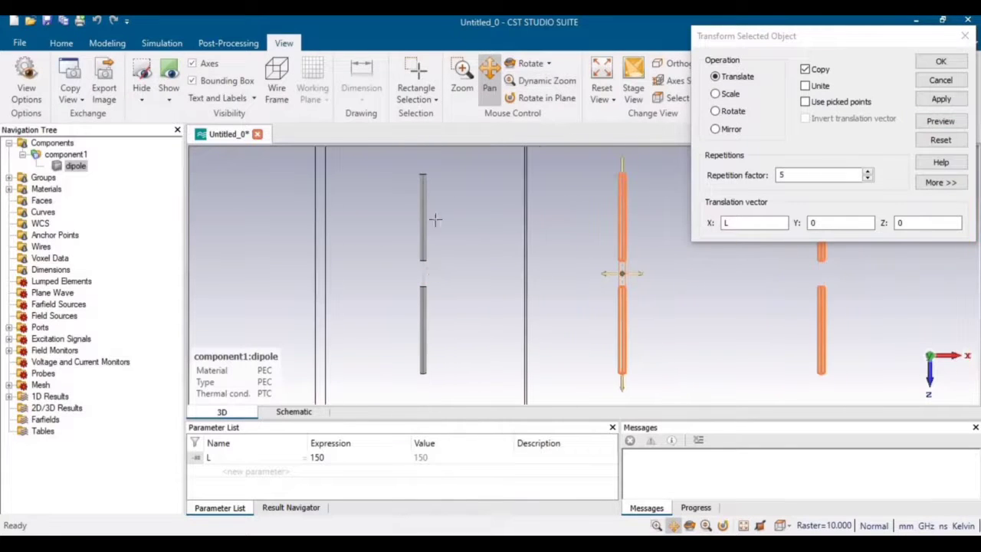
left_click(539, 80)
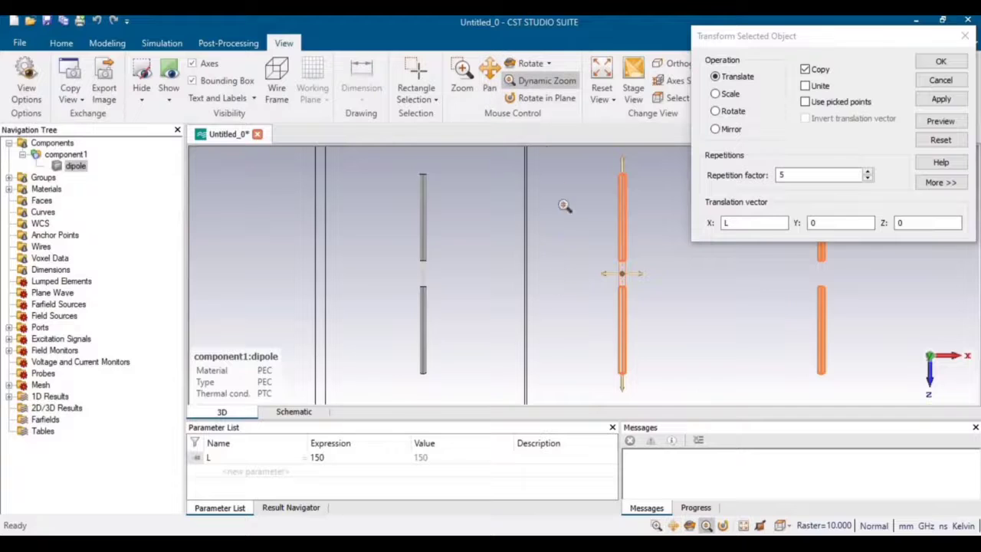
left_click_drag(565, 208, 545, 215)
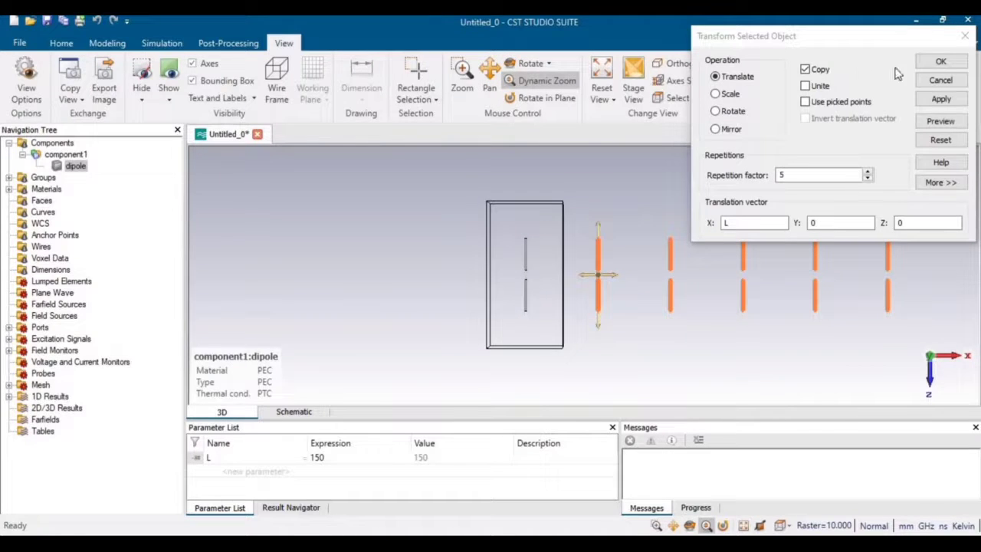
left_click(952, 61)
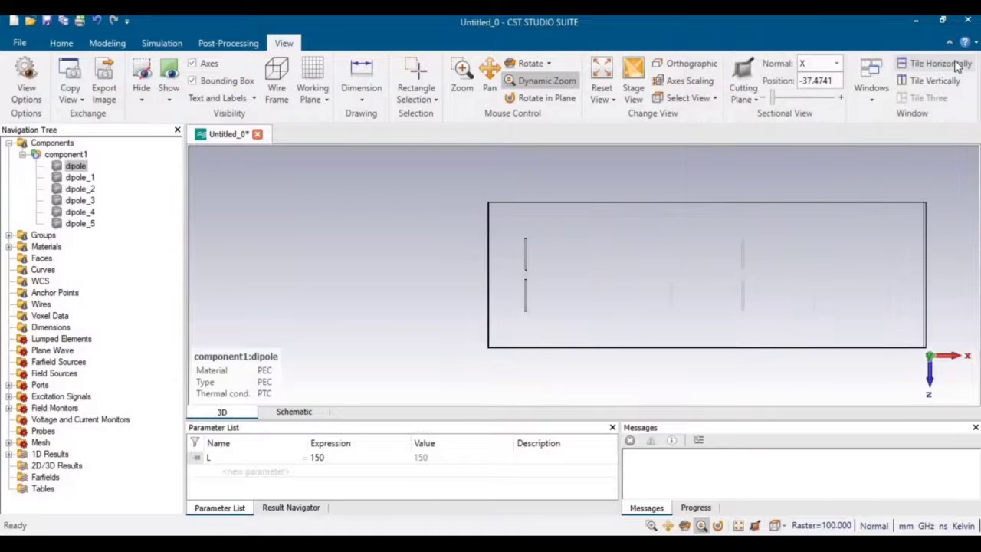
Copy port1 along X by translation with a repetition factor of 5 and a spacing of L.
left_click(65, 155)
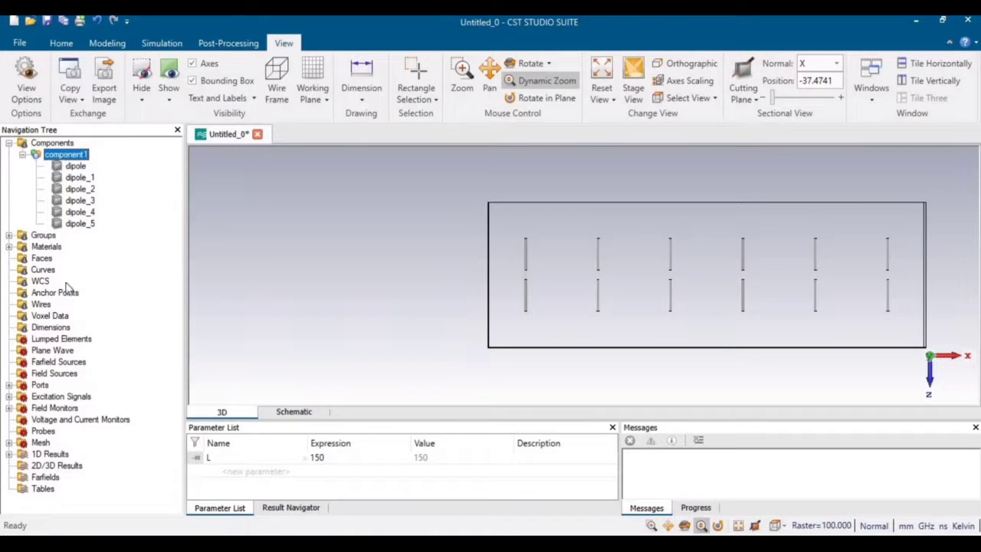
left_click(11, 386)
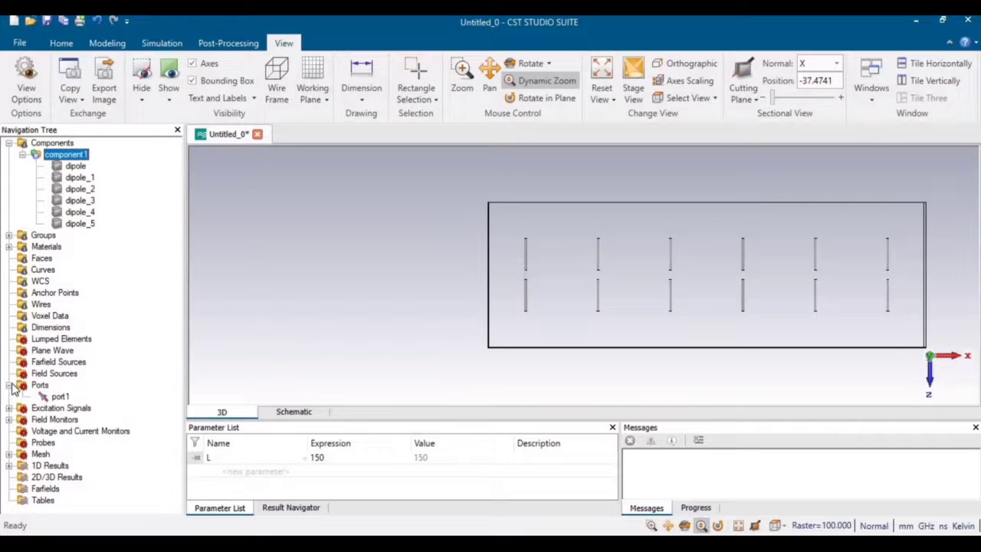
left_click(59, 396)
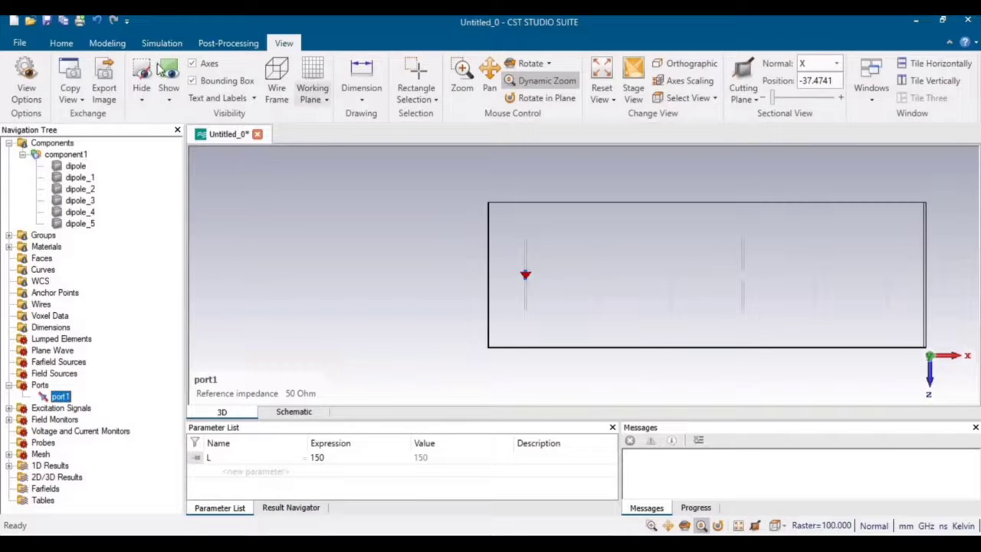
left_click(102, 44)
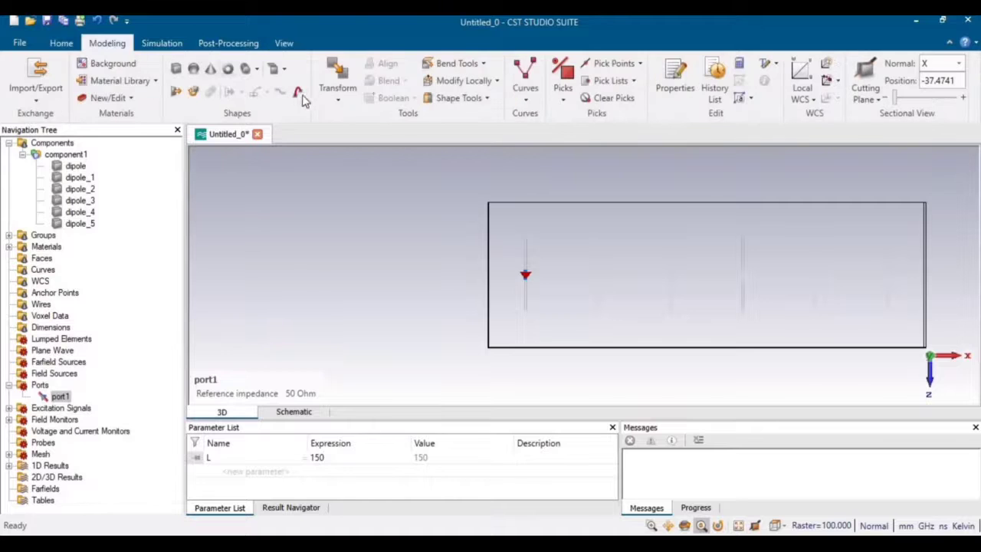
left_click(339, 95)
left_click(353, 132)
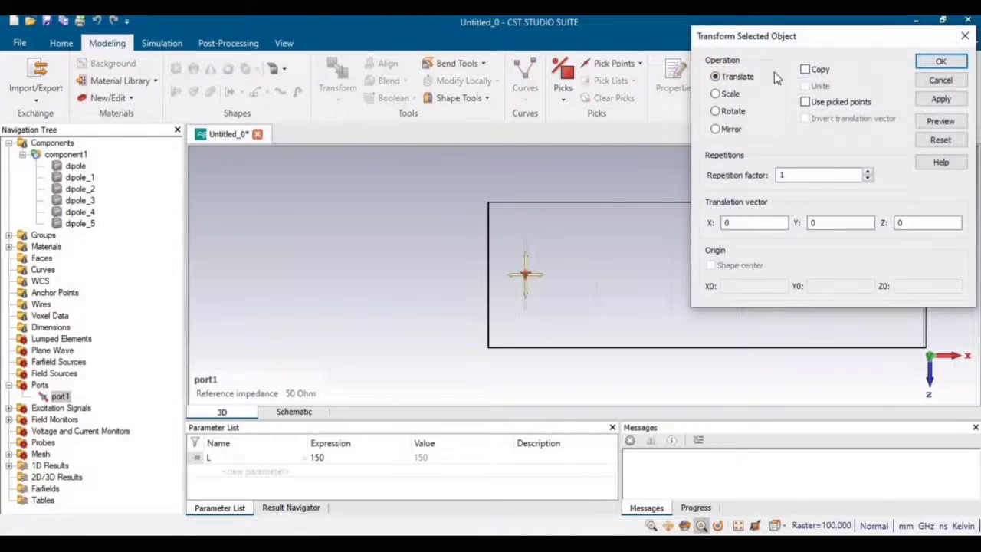
left_click(745, 222)
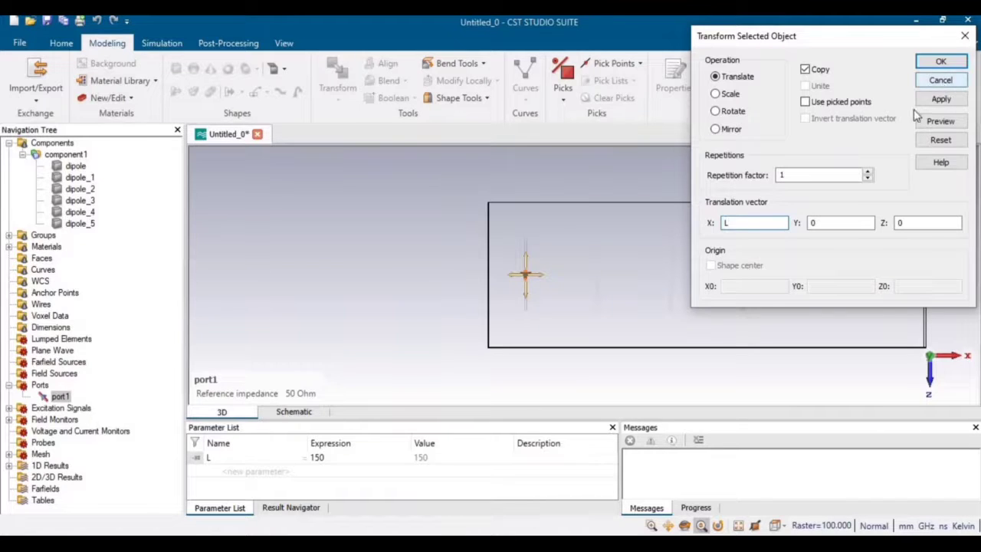
left_click(869, 173)
left_click(868, 173)
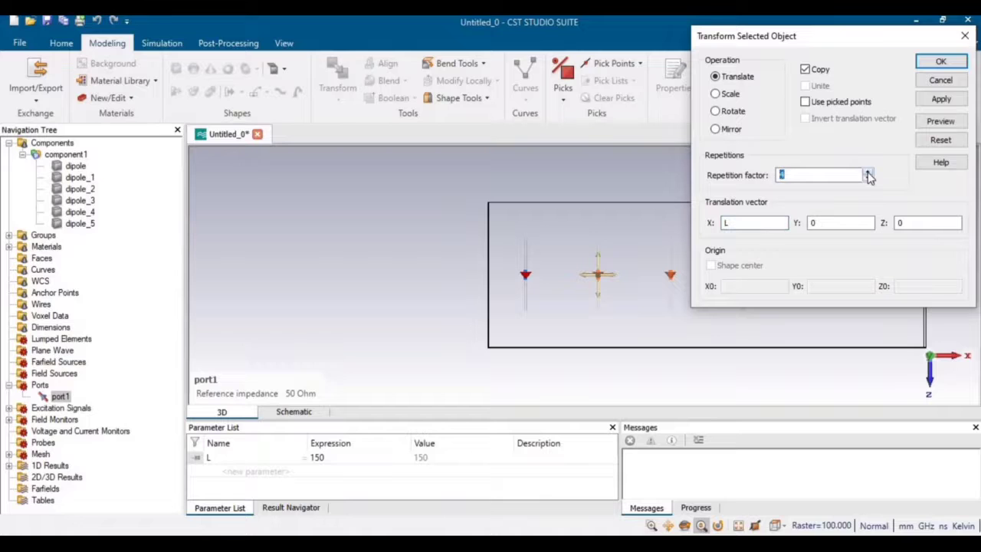
left_click(942, 121)
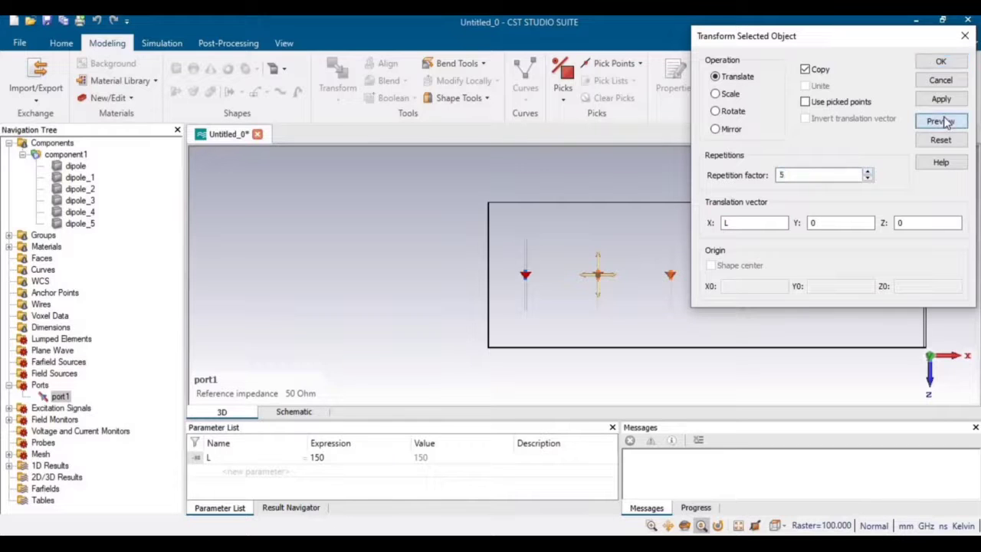
left_click(941, 61)
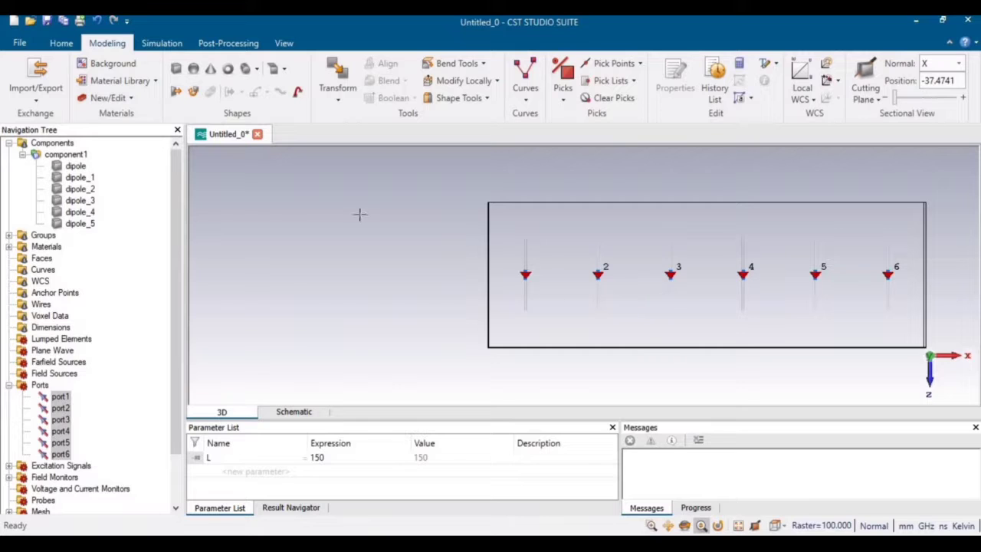
Review the dipole array, the field monitor settings and the field monitors already defined in the project.
left_click(77, 155)
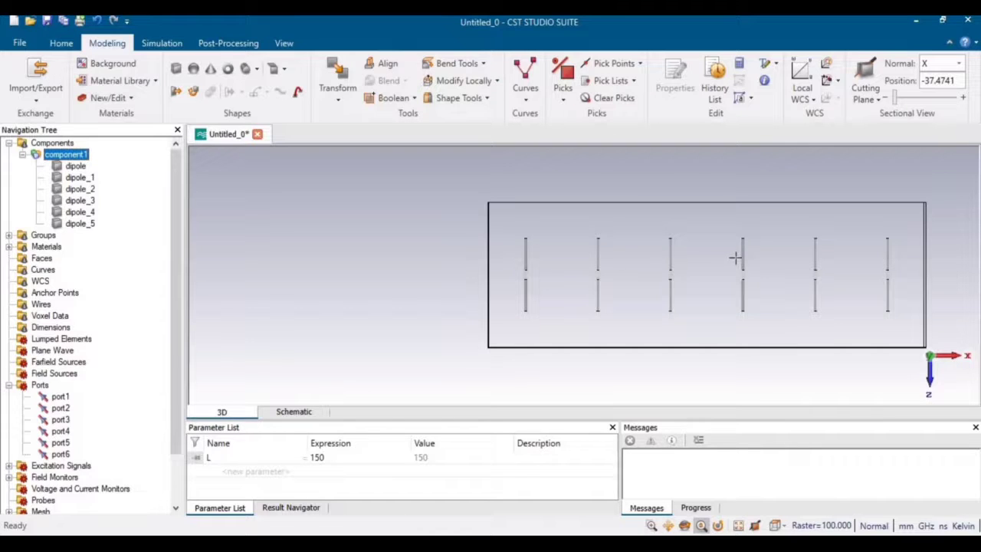
left_click(159, 44)
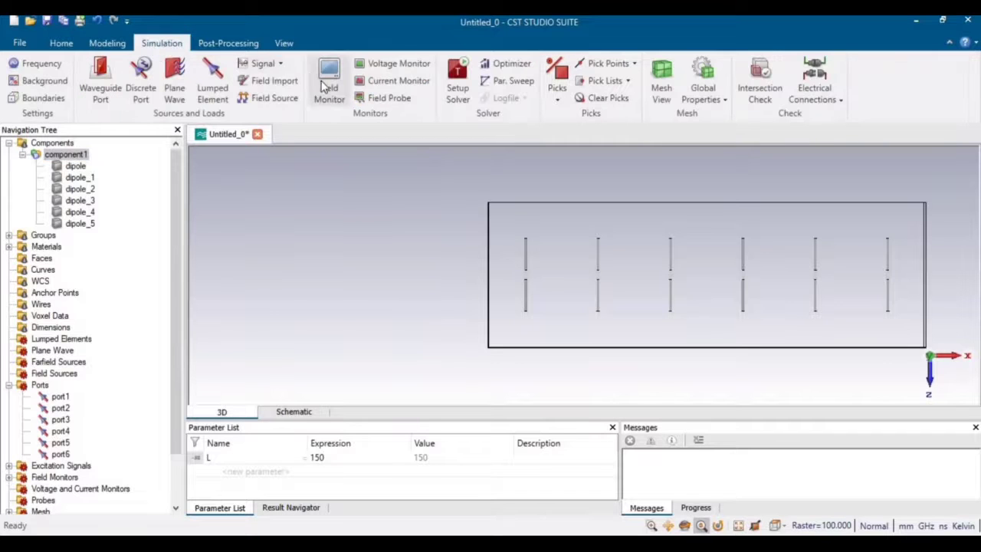
left_click(327, 85)
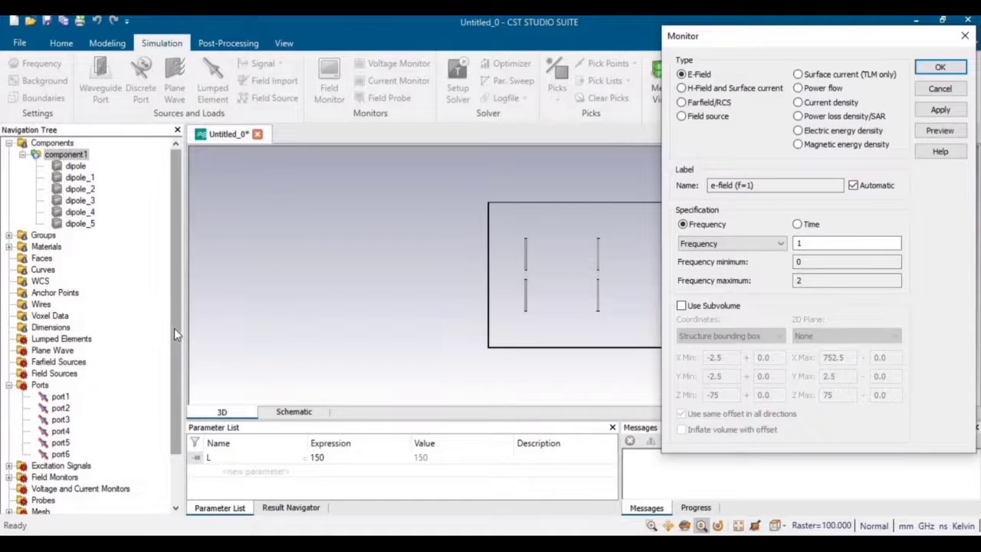
left_click_drag(174, 328, 174, 401)
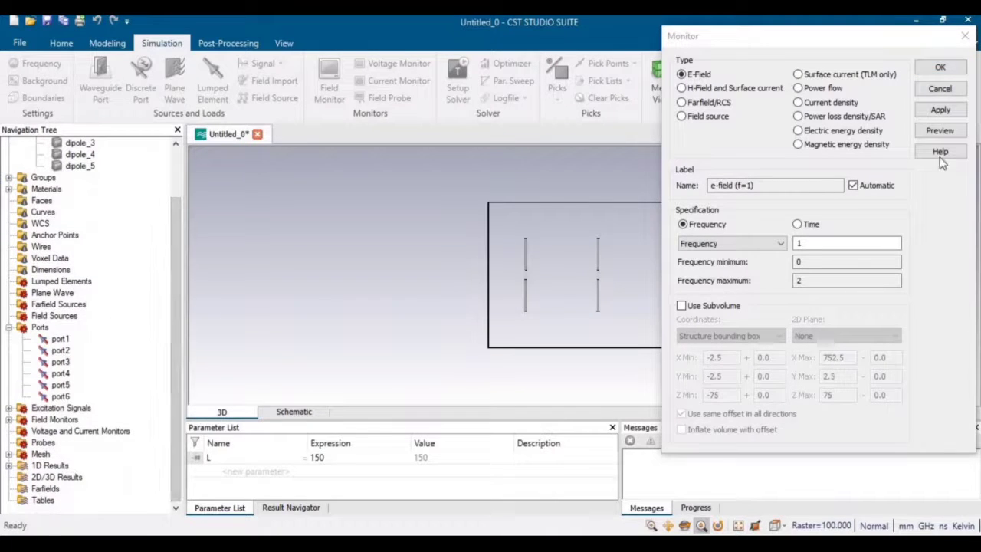
left_click(939, 89)
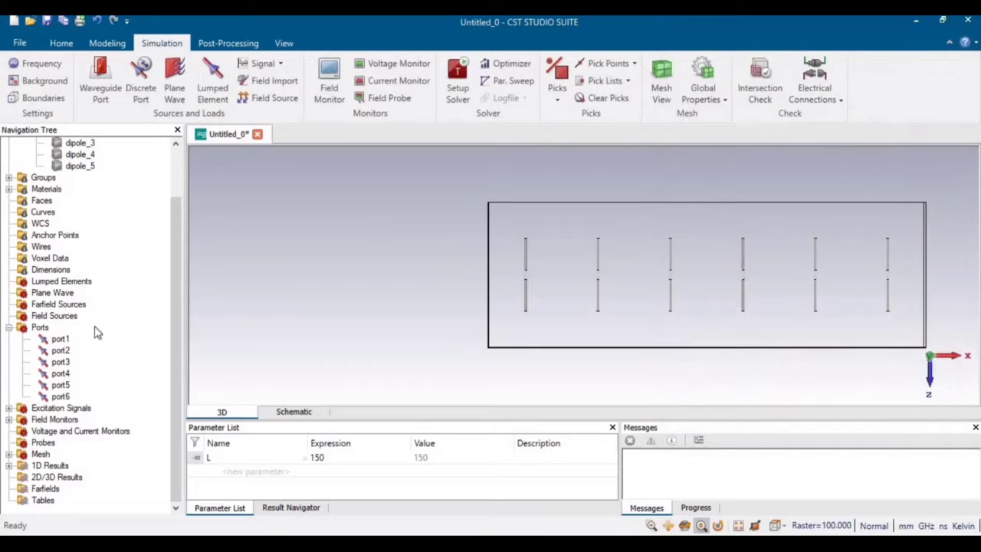
left_click(9, 419)
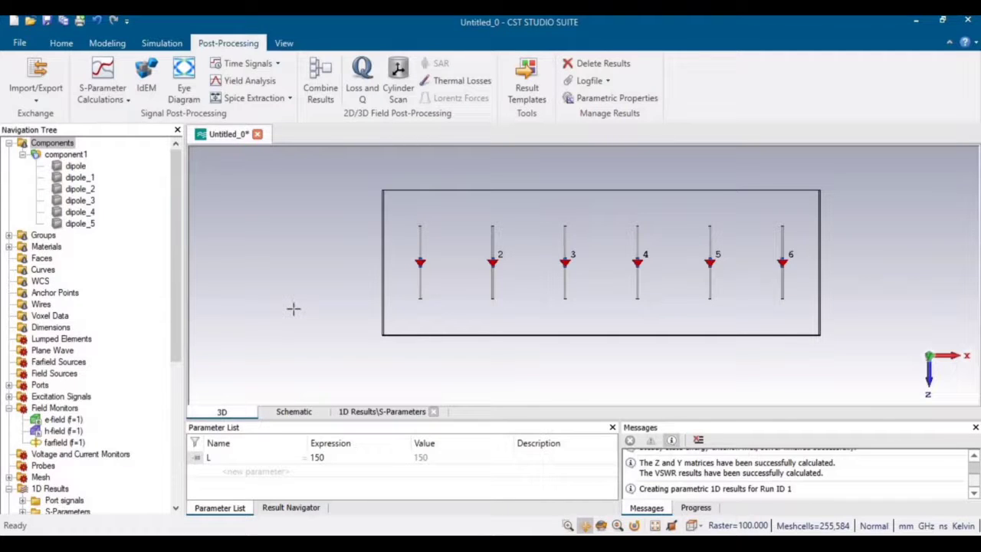
Plot the S1,1 curve from the S-parameter results.
left_click_drag(175, 282, 173, 378)
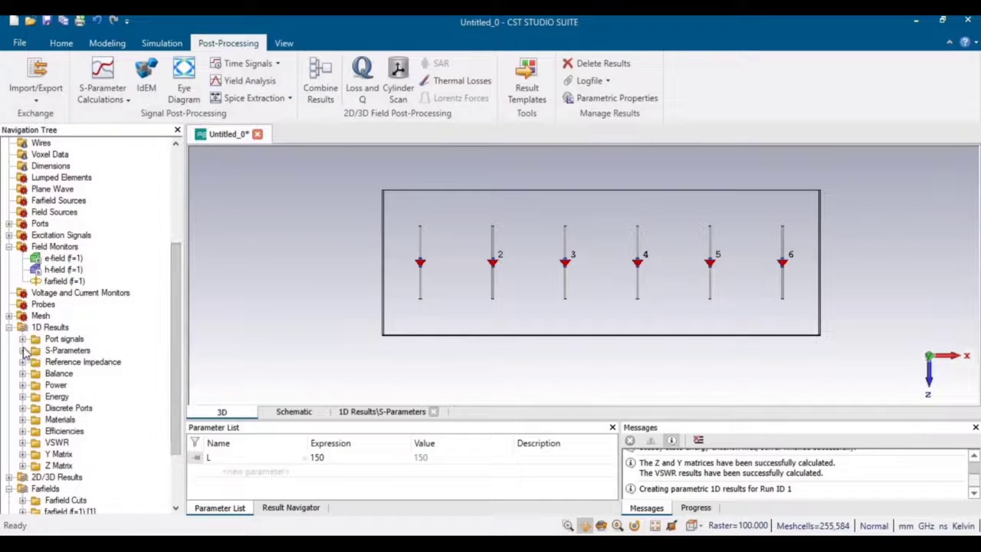
left_click(22, 350)
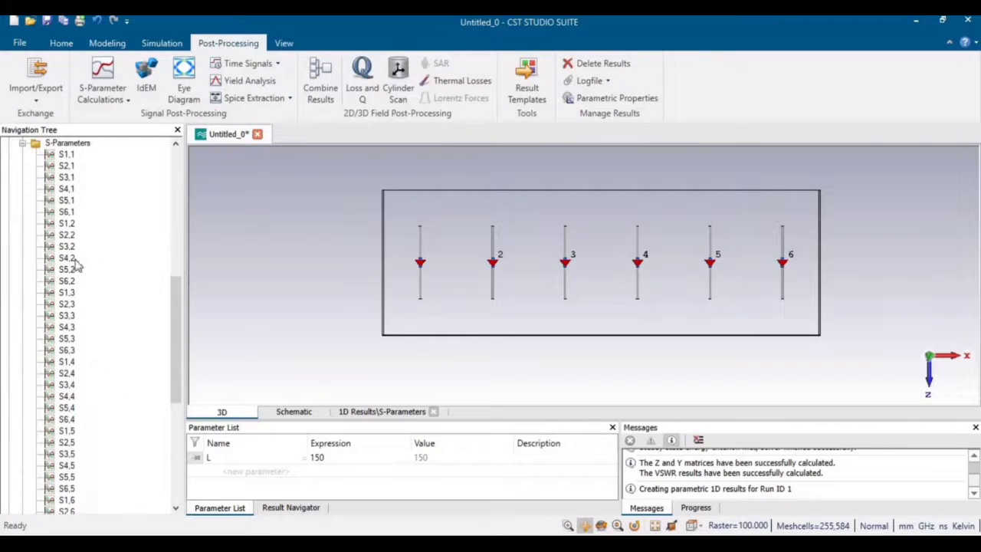
left_click(62, 156)
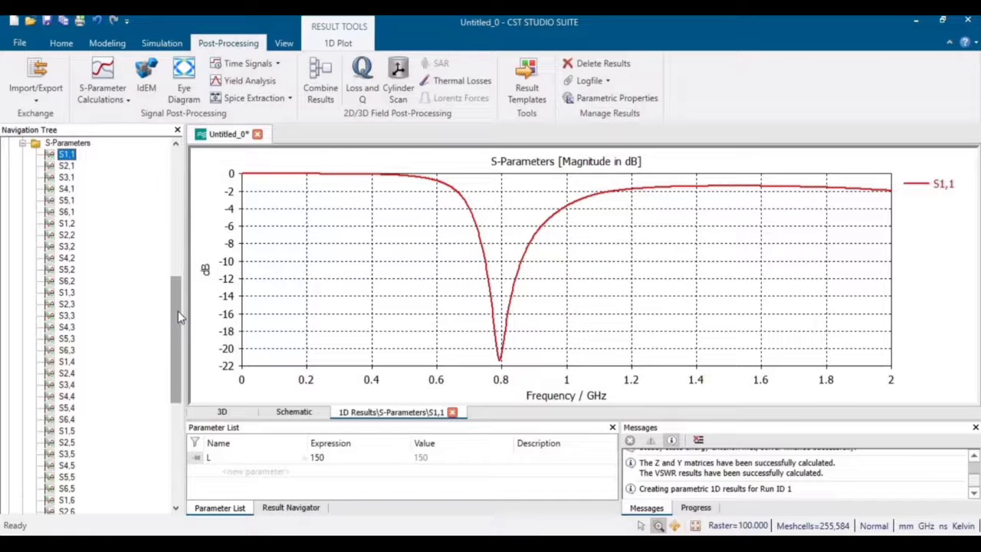
Display the farfield (f=1) [1] result as a 3D pattern and as a polar plot.
left_click_drag(178, 316, 178, 415)
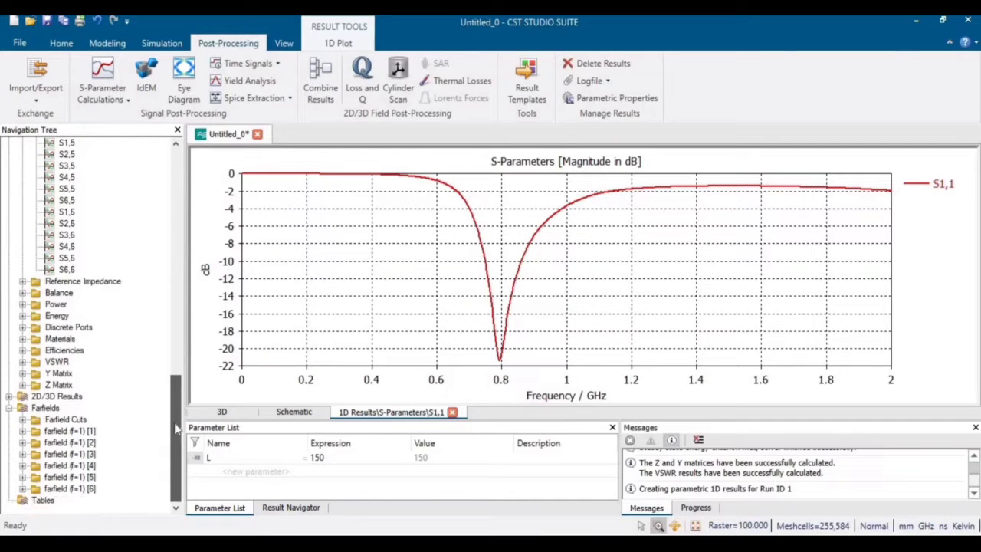
left_click(70, 433)
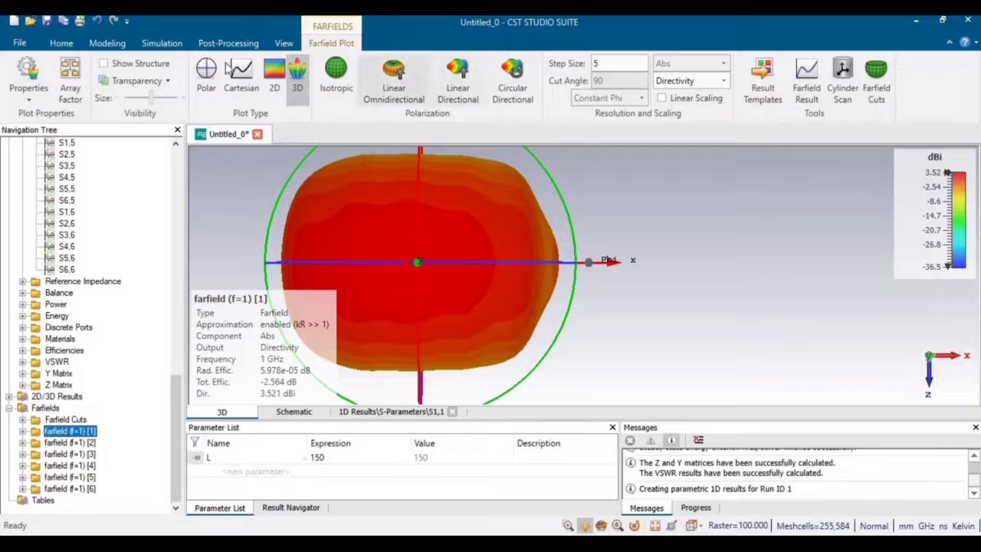
left_click(299, 91)
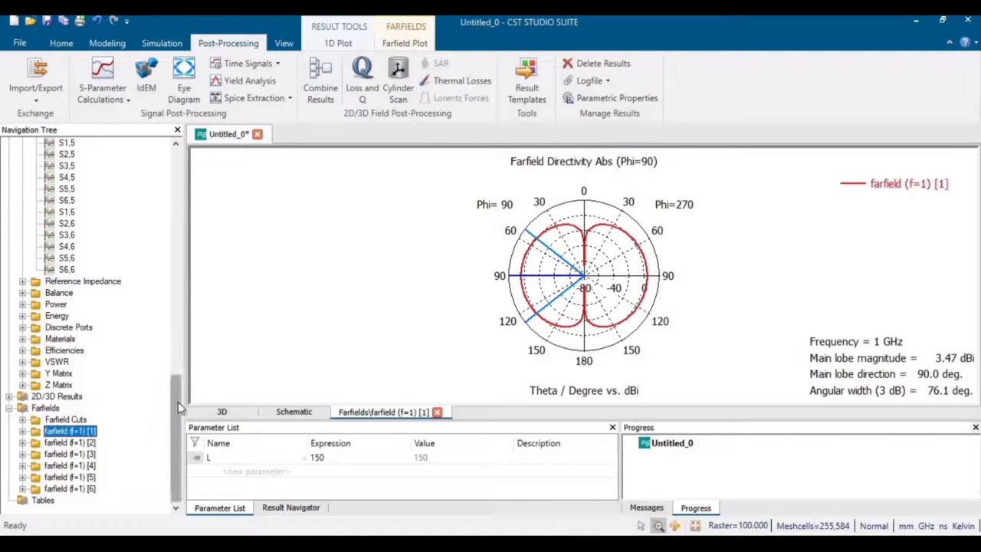
Combine the calculation results of all six excitations at frequency 1, using amplitude 1 and phase shift 0 for every excitation.
left_click_drag(178, 402, 166, 219)
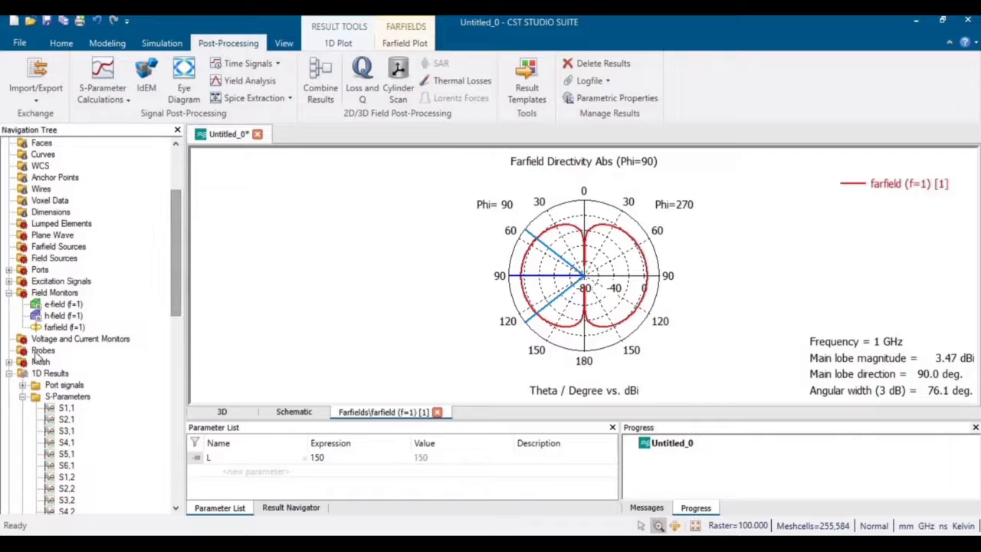
left_click(23, 396)
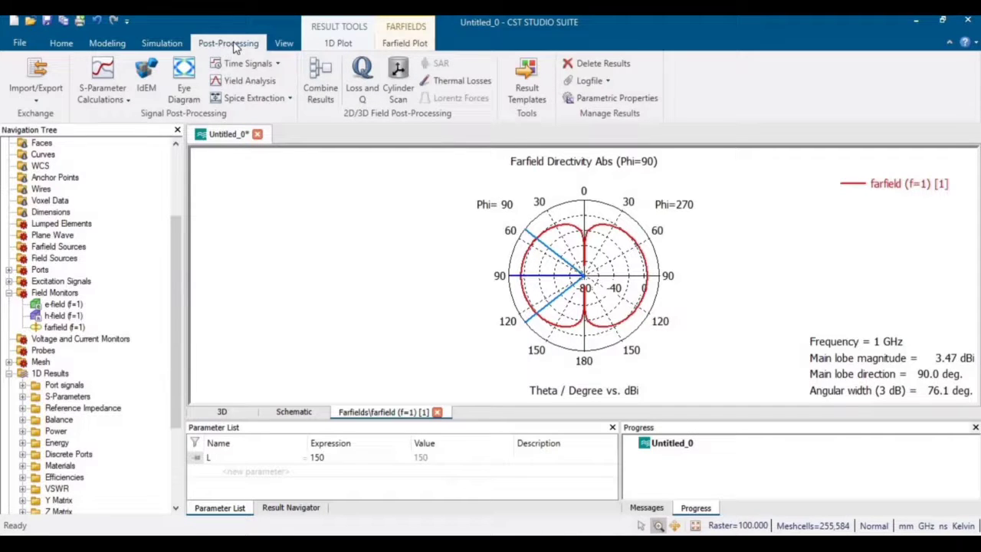
left_click(317, 79)
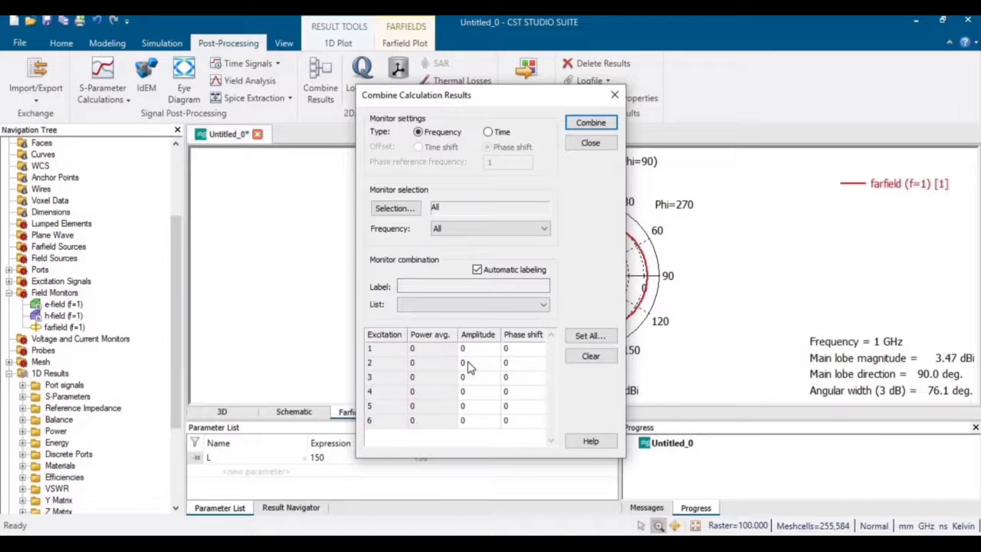
left_click(587, 336)
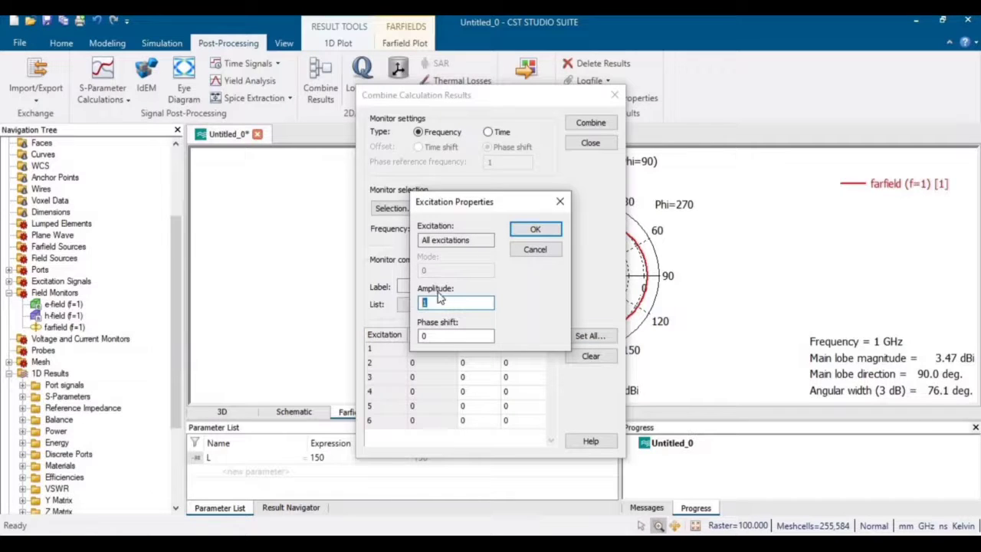
left_click(535, 229)
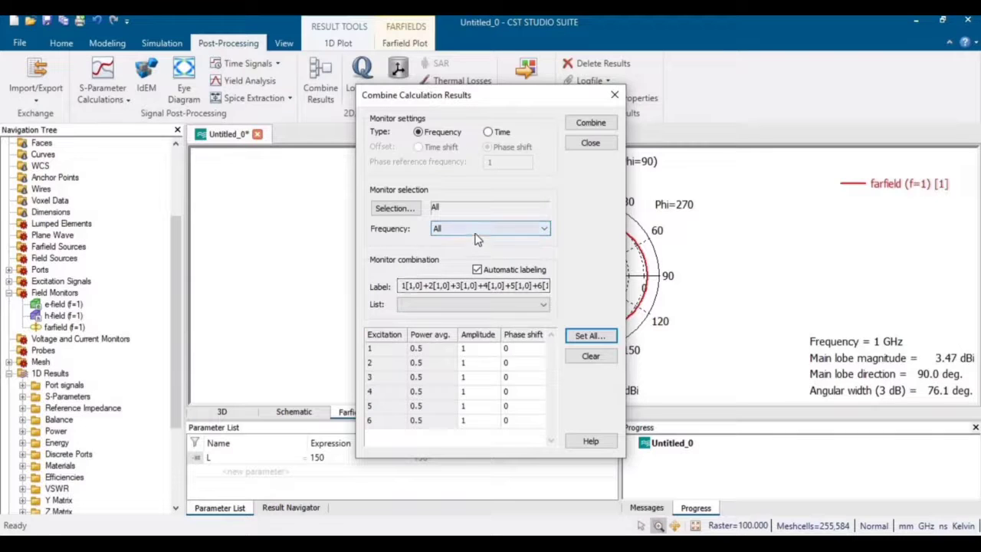
left_click(479, 230)
left_click(466, 252)
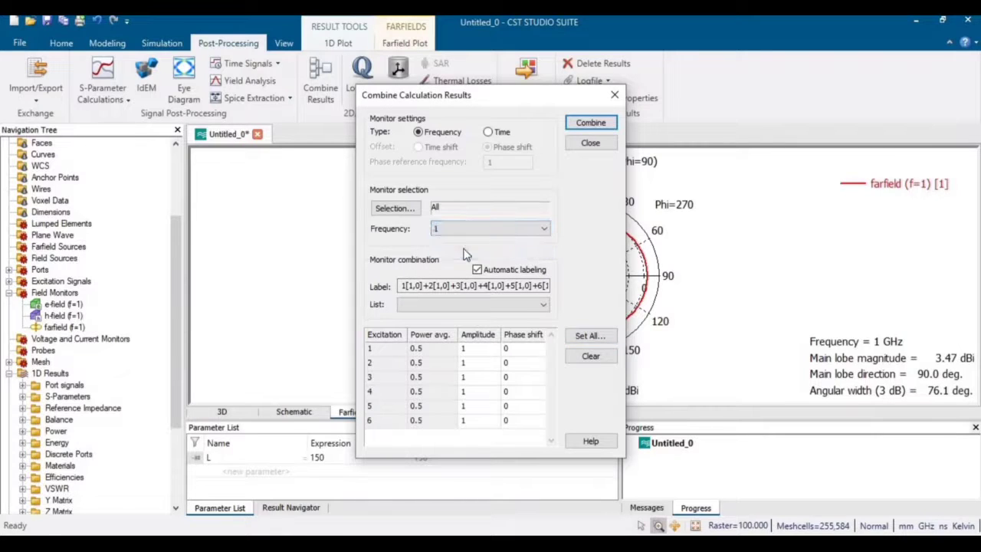
left_click(589, 124)
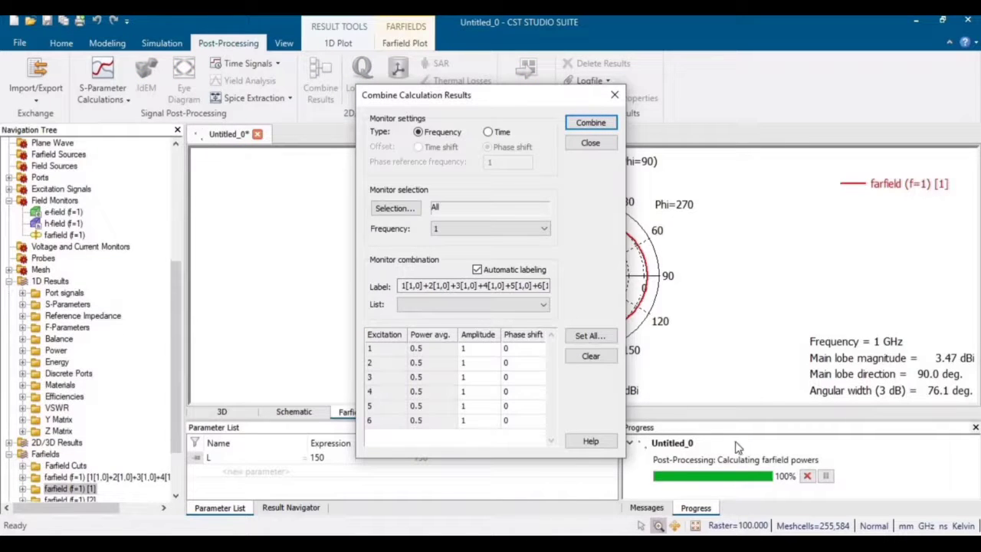
left_click(600, 144)
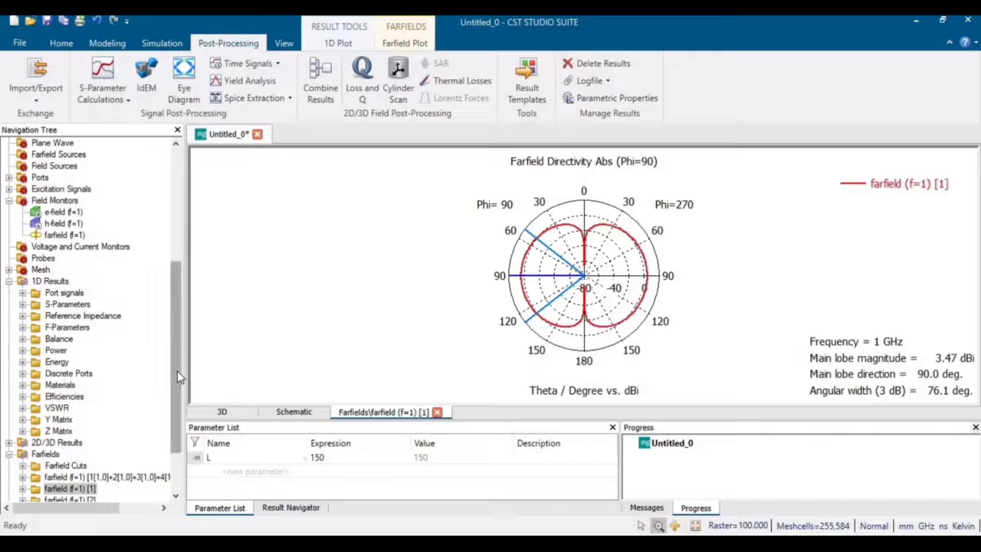
Display the combined farfield (f=1) of all six excitations as a polar plot and as a 3D directivity pattern.
scroll(177, 371, "down", 2)
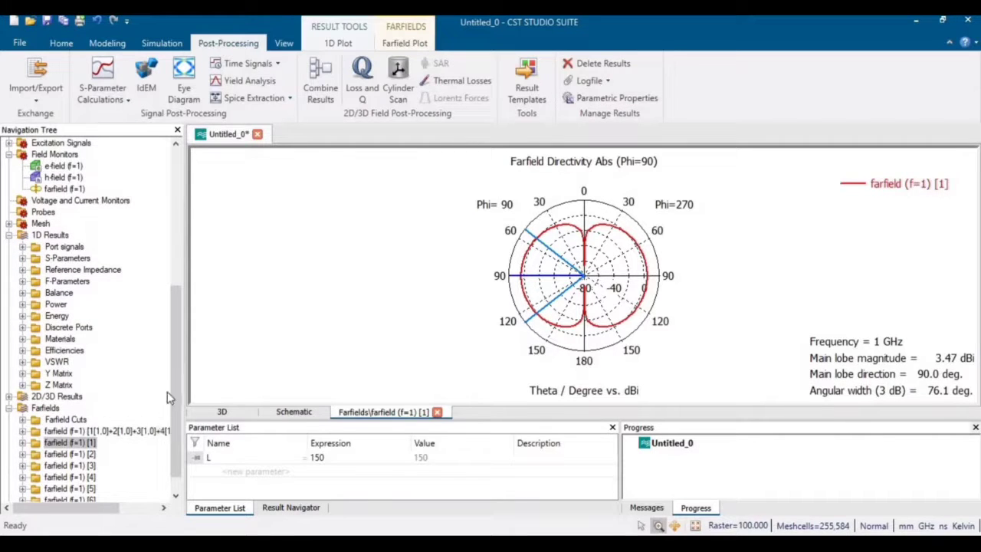
scroll(174, 391, "down", 1)
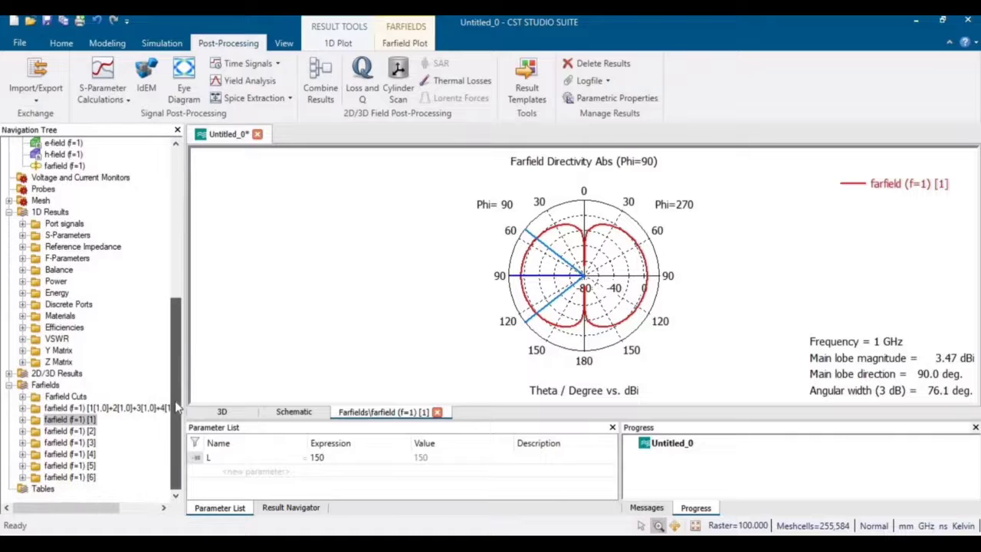
double_click(107, 410)
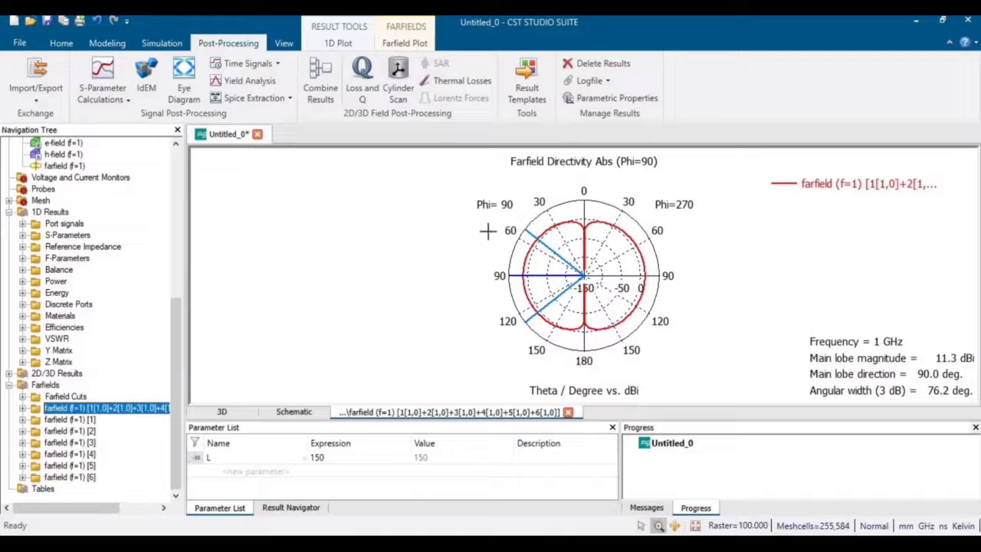
left_click(393, 43)
left_click(305, 70)
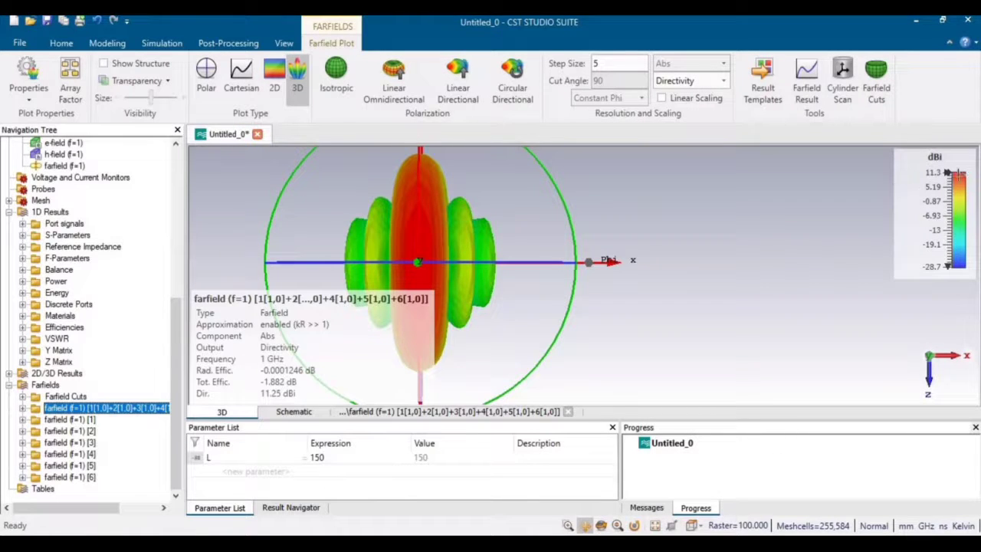
left_click(950, 174)
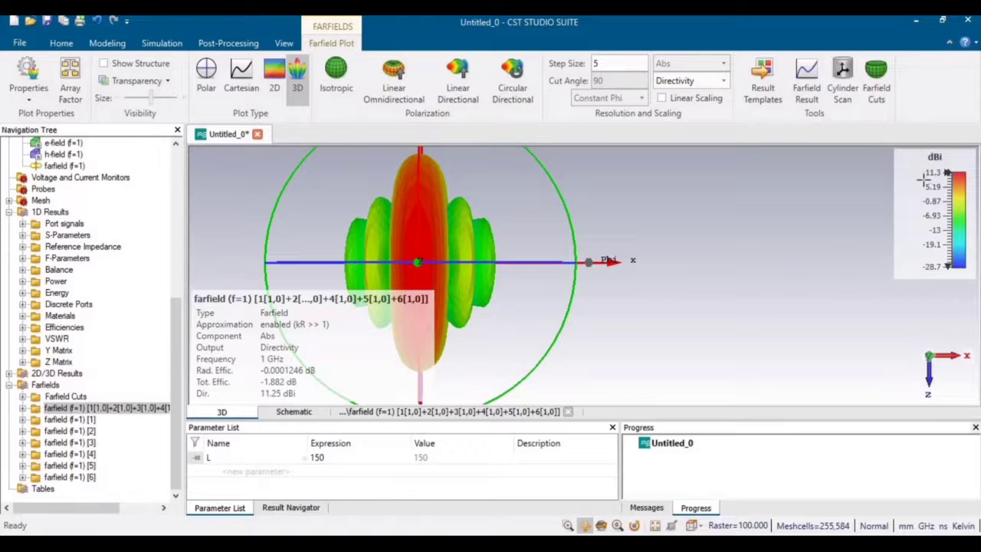